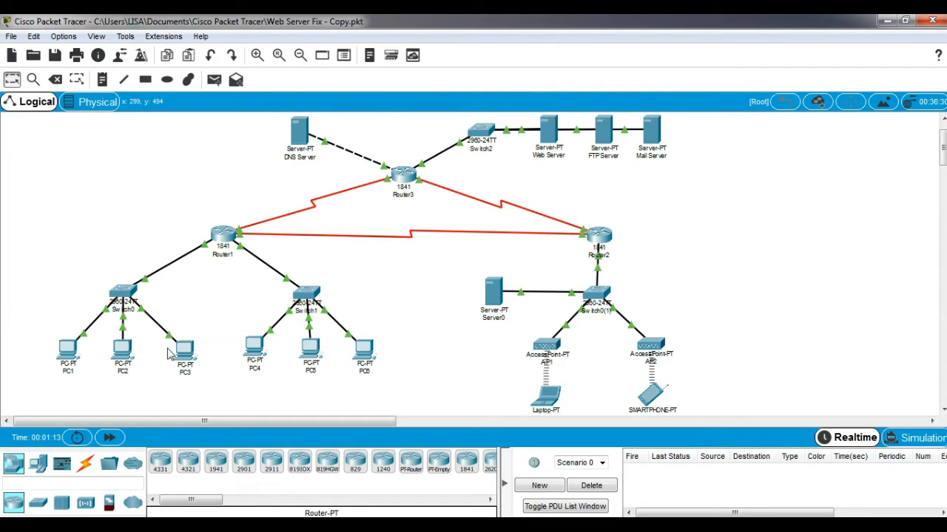
Ping 43.43.43.2 from PC1's command prompt, getting 3 of 4 replies, then close PC1's window
left_click(65, 353)
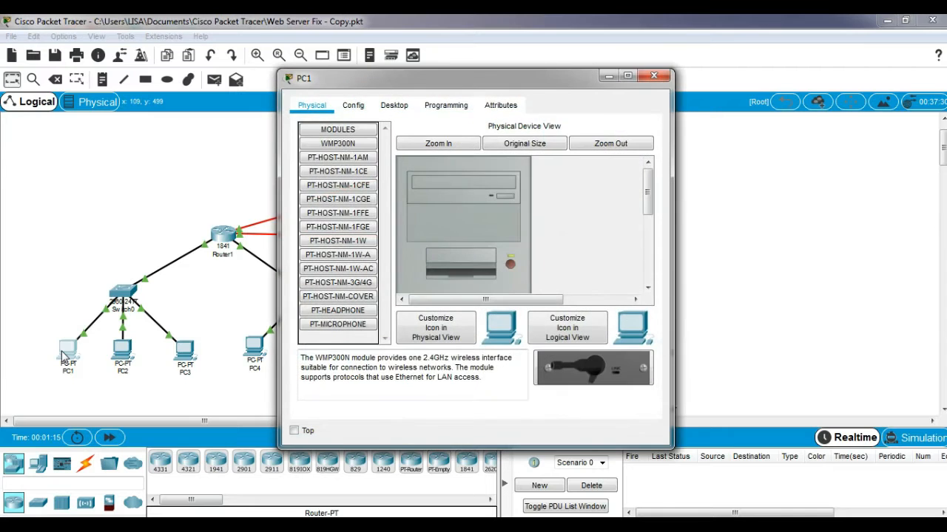
left_click(394, 108)
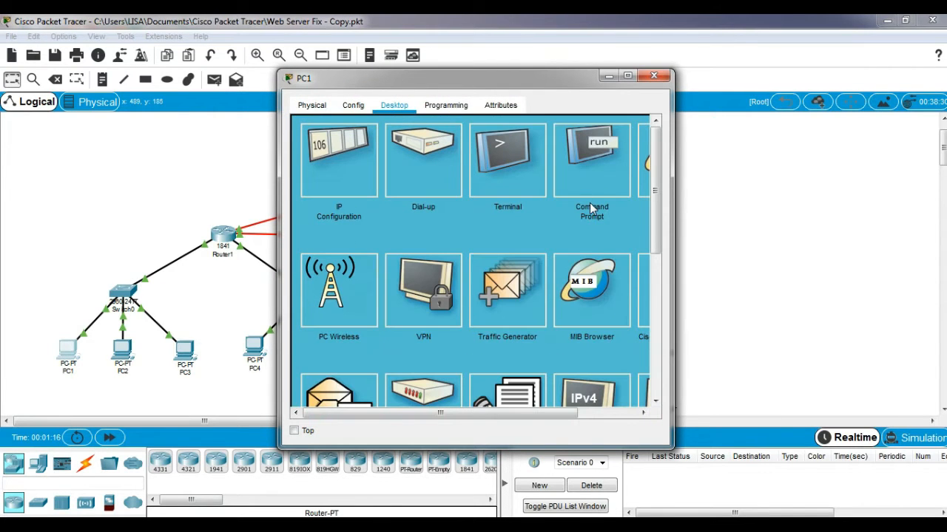
left_click(586, 165)
type("ping")
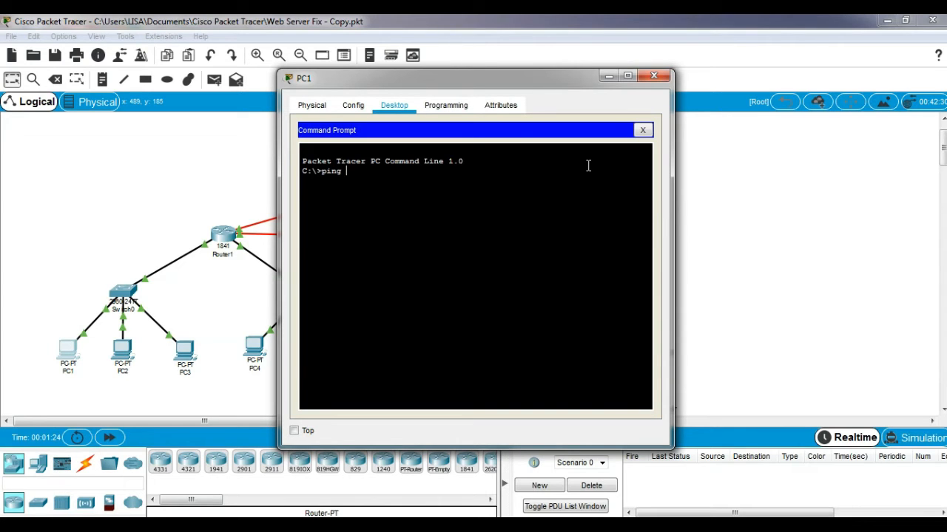
type(" 43.43.43.2")
key("Return")
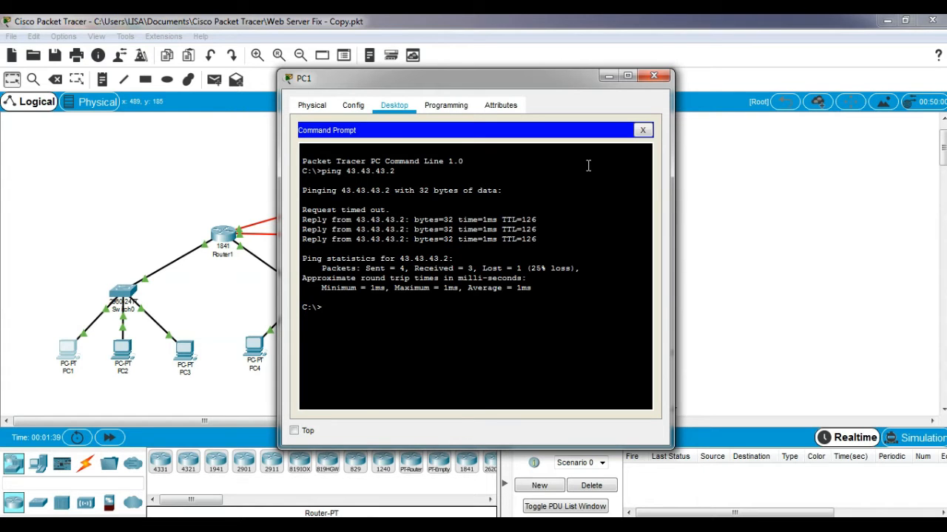
left_click(653, 76)
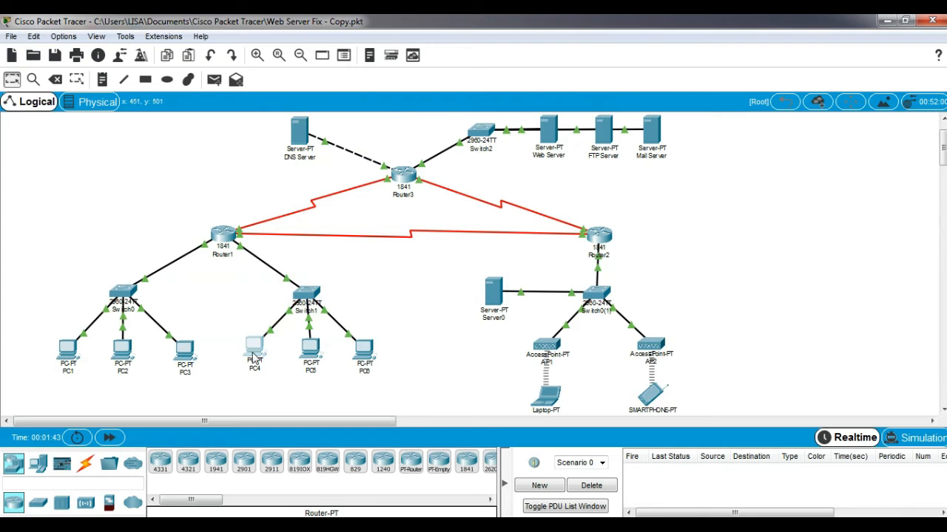
Ping 43.43.43.2 from PC4's command prompt with all 4 replies and 0% loss, then close PC4's window
left_click(254, 354)
left_click(409, 106)
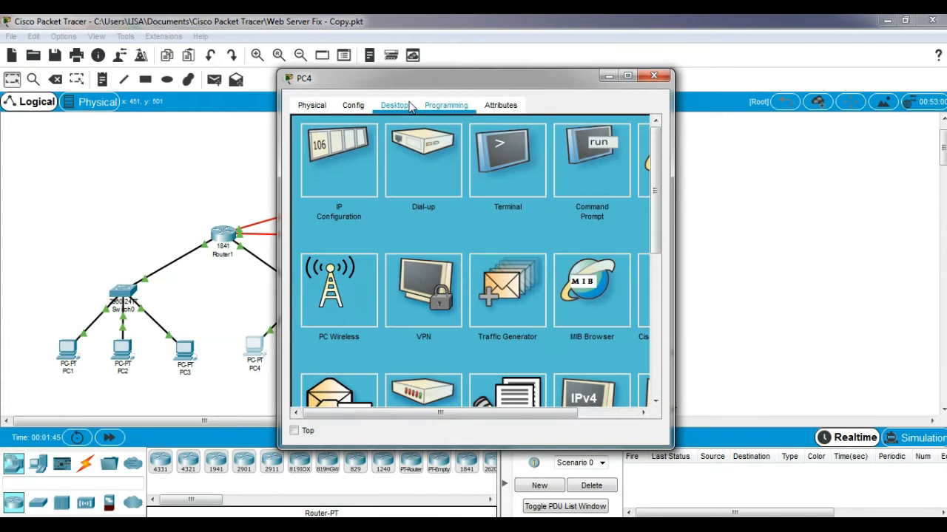
left_click(595, 152)
type("ping 43.43.43.2")
key("Return")
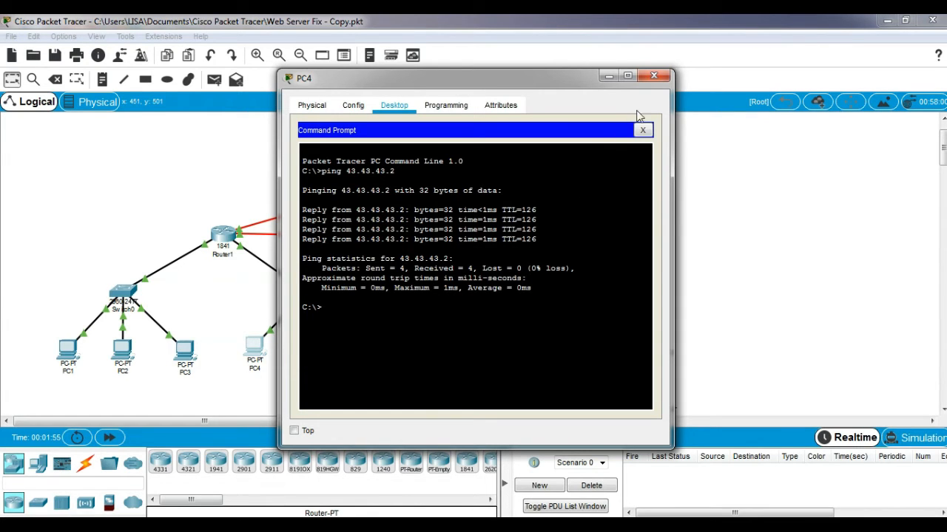
left_click(653, 75)
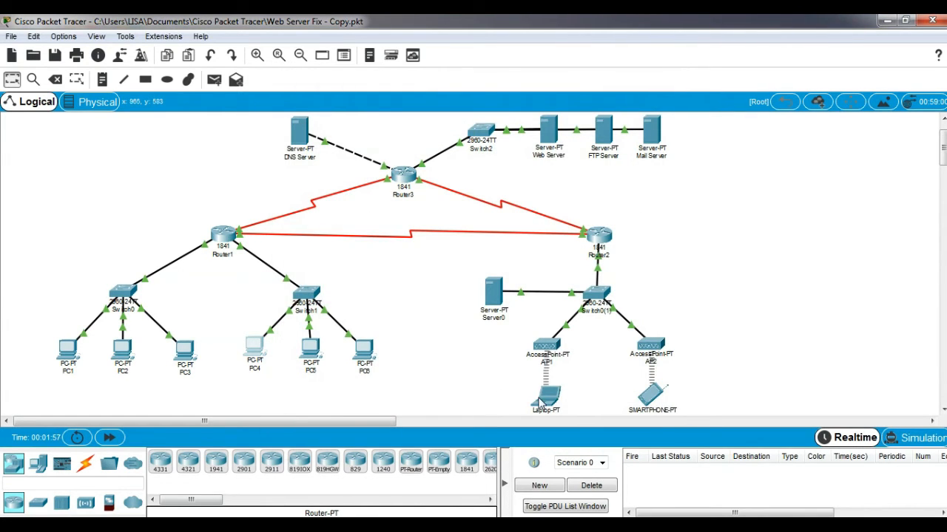
Ping 43.43.43.2 from Laptop2's command prompt, receiving all 4 replies with 0% loss
left_click(541, 401)
left_click(394, 105)
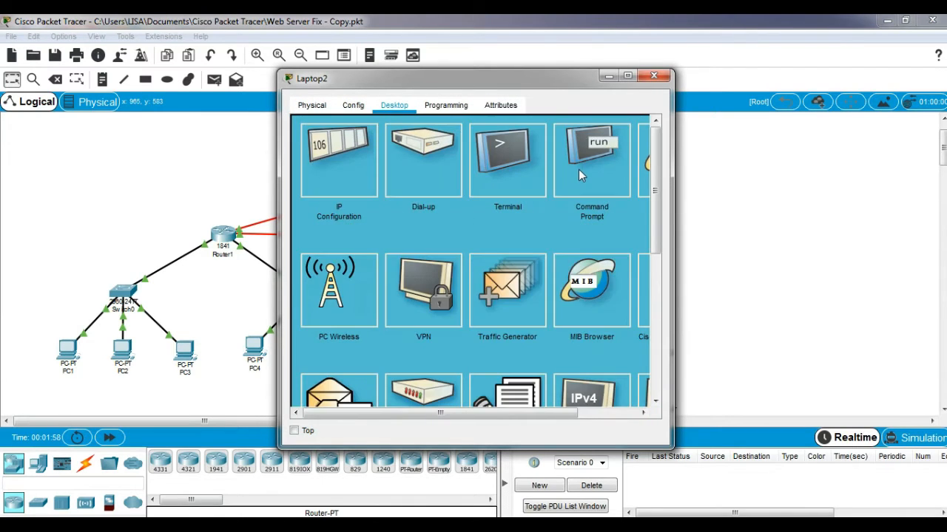
left_click(580, 176)
type("ping 43.43.43.")
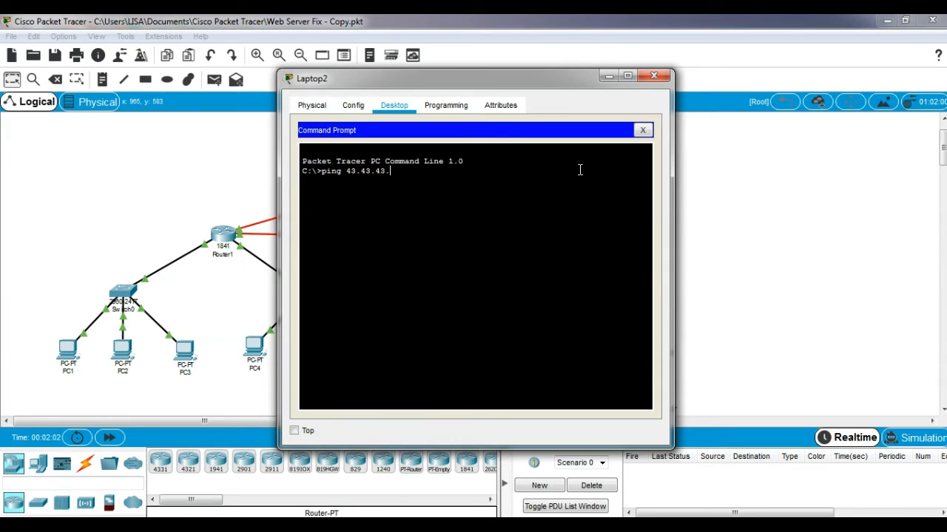
type("2")
key("Return")
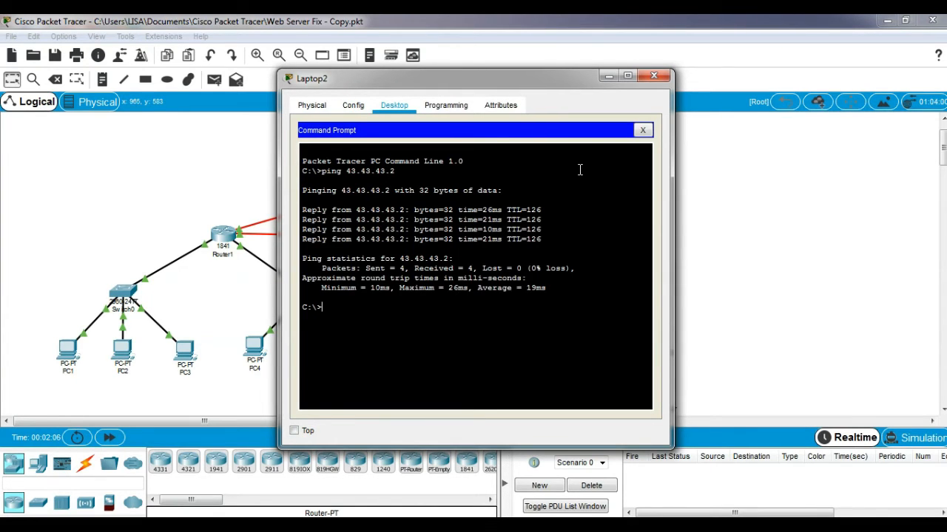
left_click(652, 74)
left_click(652, 395)
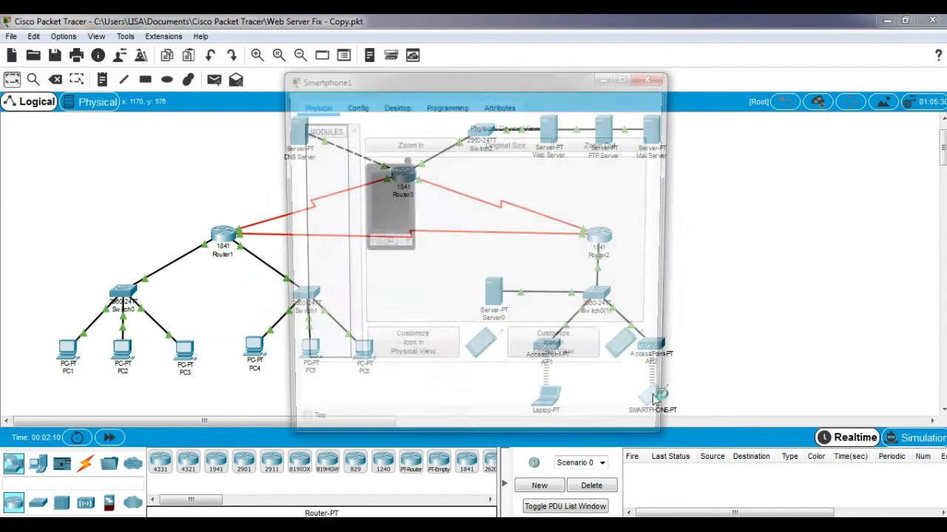
Ping 43.43.43.2 from Smartphone1's command prompt with 0% loss, then close its window
left_click(392, 106)
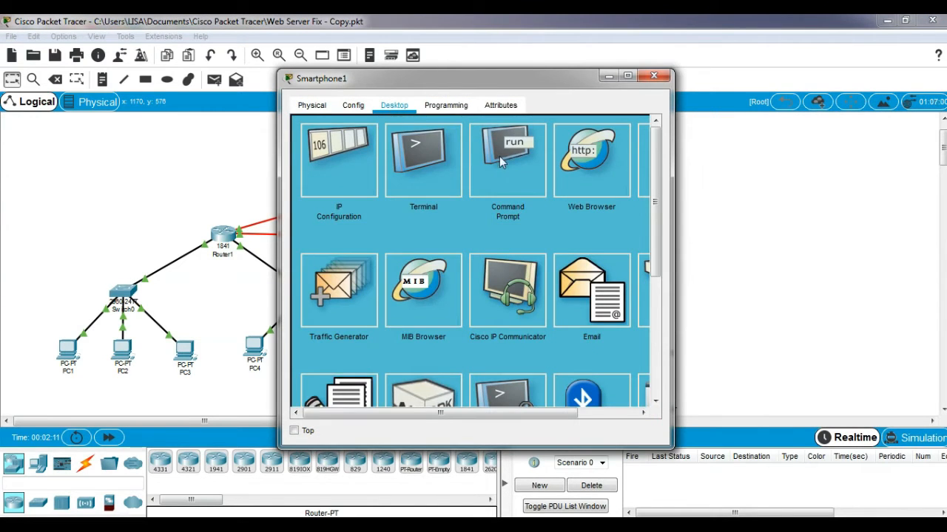
left_click(499, 156)
type("ping")
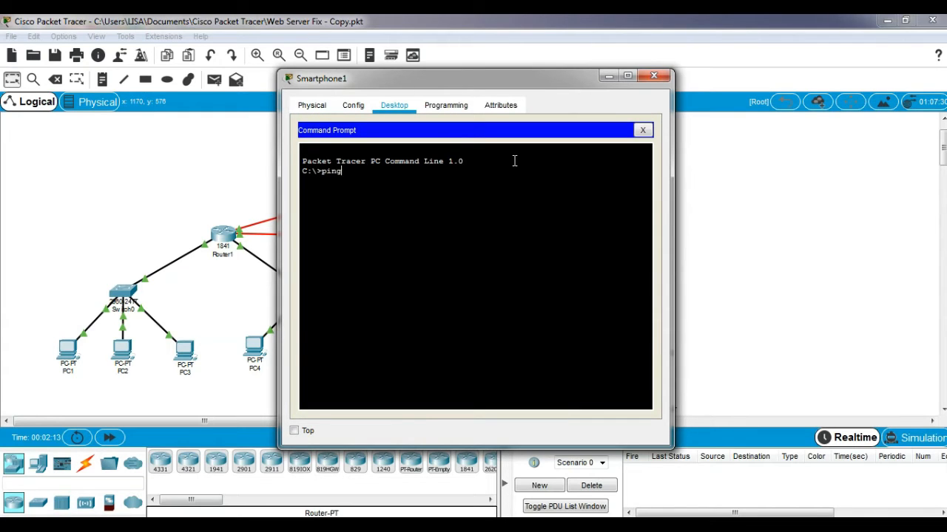
type(" 43.43.43.2")
key("Return")
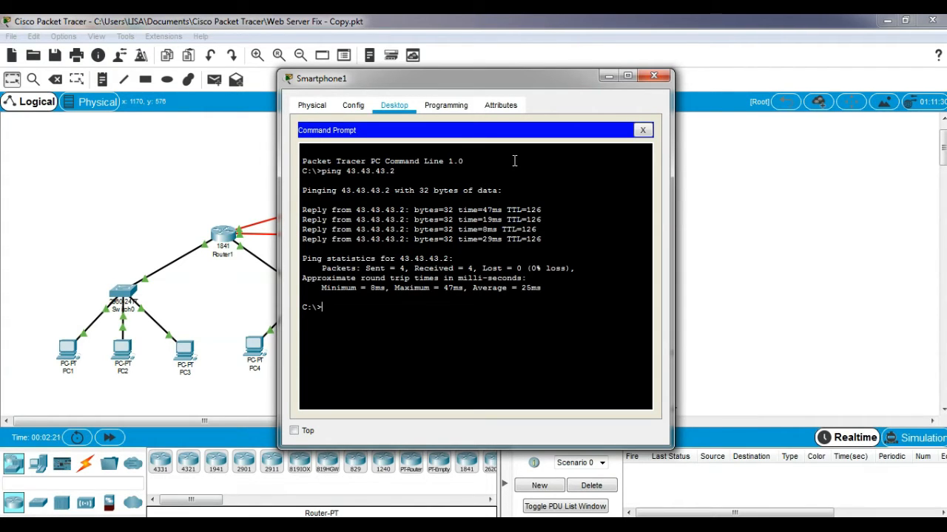
left_click(652, 76)
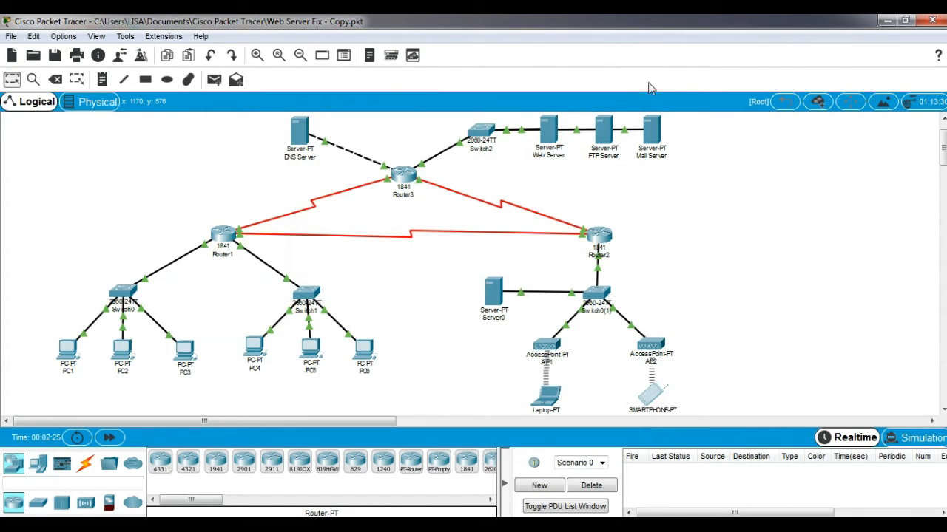
In the FTP Server's FTP service, enter a new username and its password
left_click(604, 130)
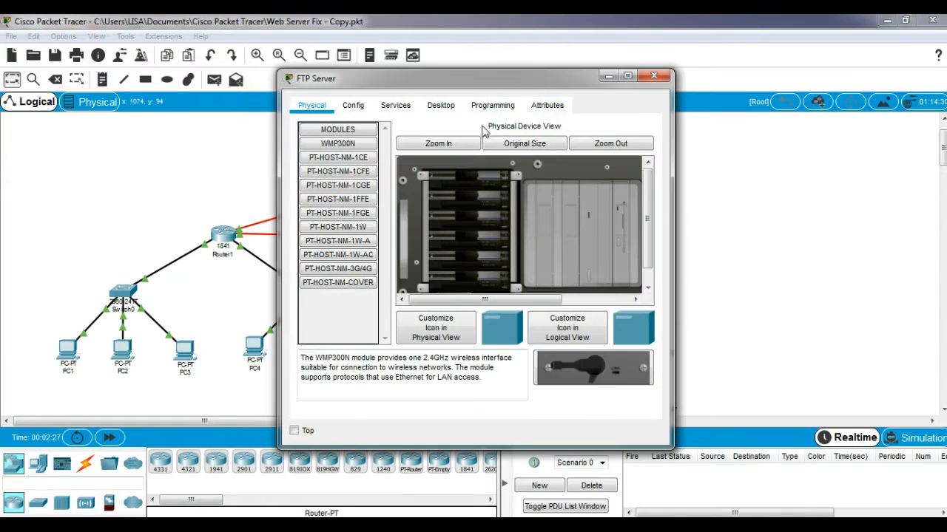
left_click(393, 108)
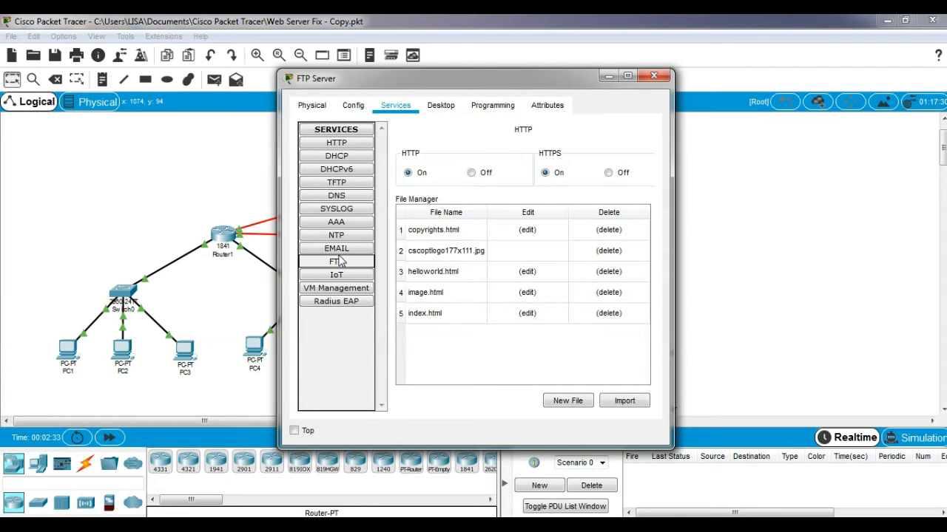
left_click(340, 261)
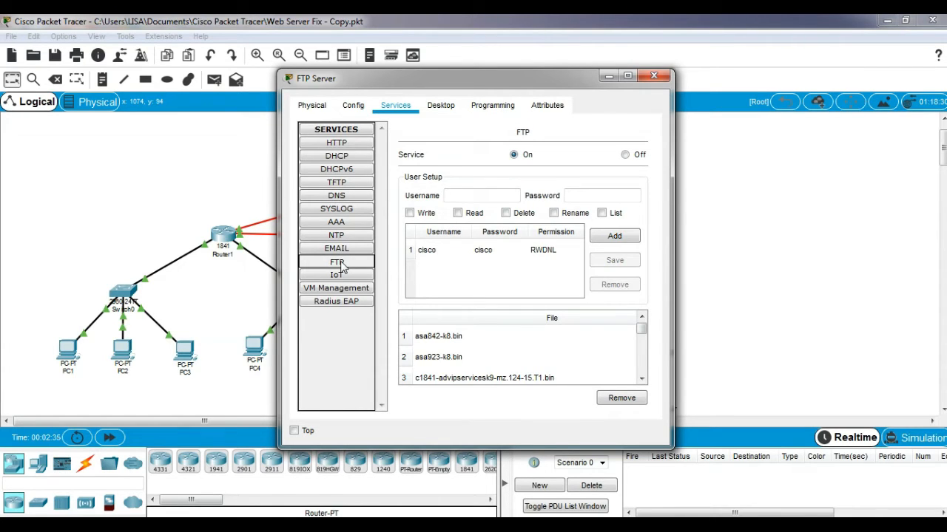
left_click(450, 194)
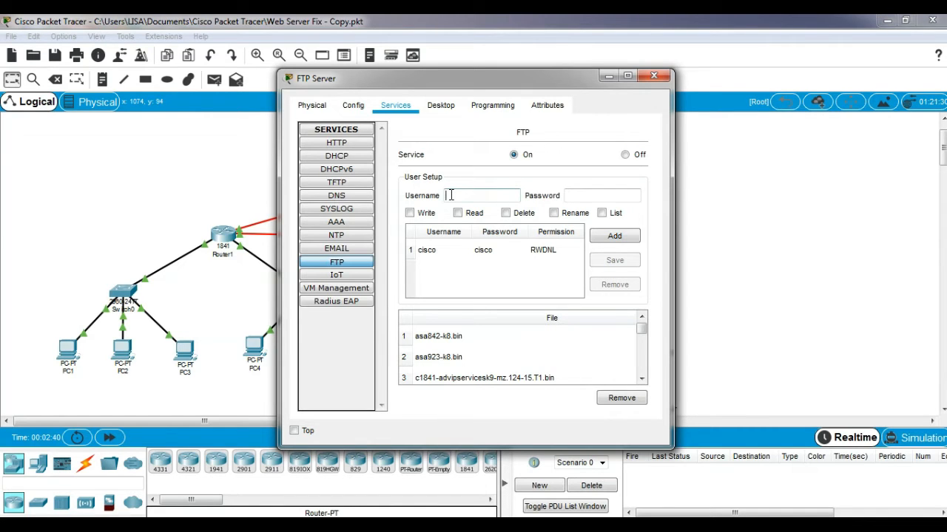
type("coba")
left_click(604, 196)
type("coba")
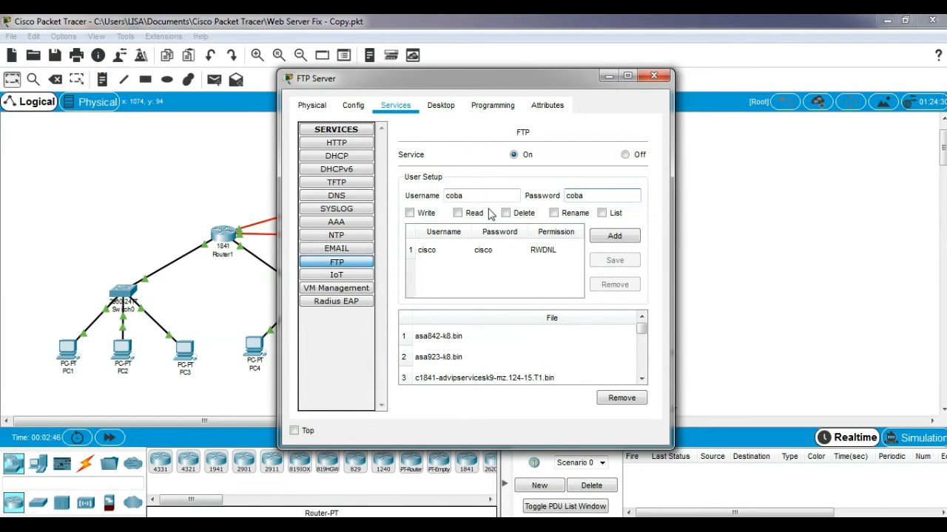
Give the new user Write, Read, Delete, Rename and List permissions and add it
left_click(410, 214)
left_click(458, 213)
left_click(506, 214)
left_click(554, 214)
left_click(602, 213)
left_click(615, 237)
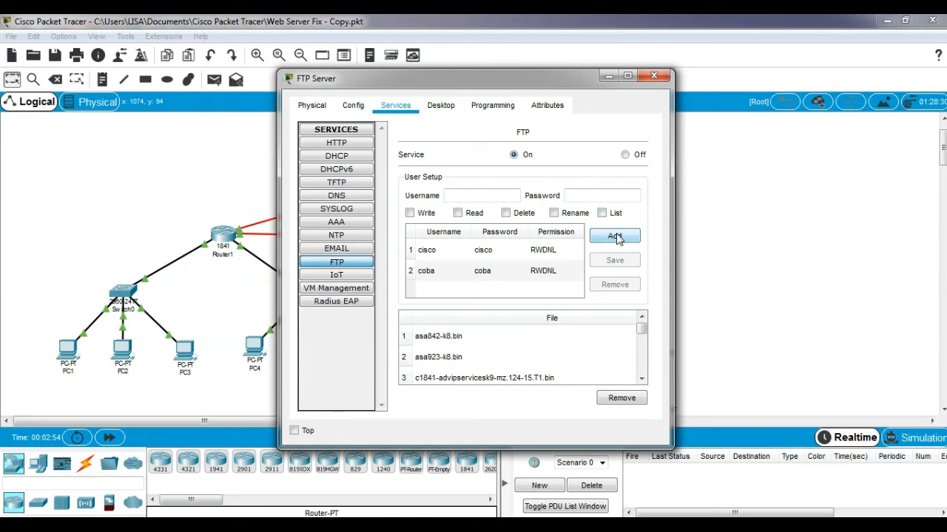
Close the FTP Server and open the Text Editor on PC1's desktop
left_click(660, 75)
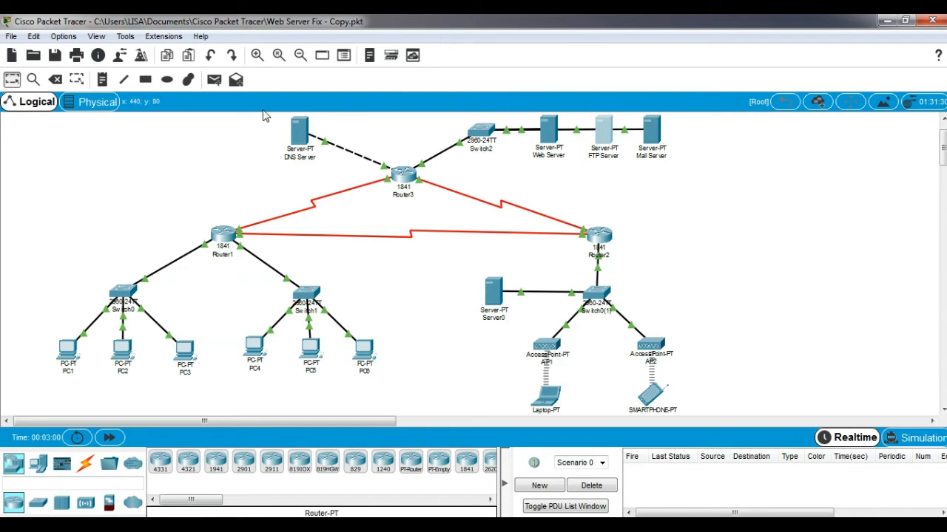
left_click(68, 346)
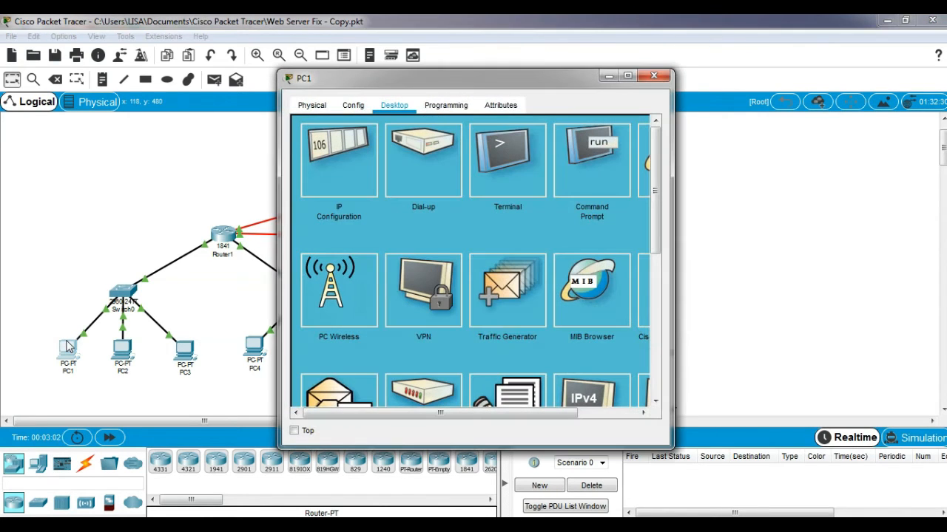
left_click_drag(654, 194, 645, 255)
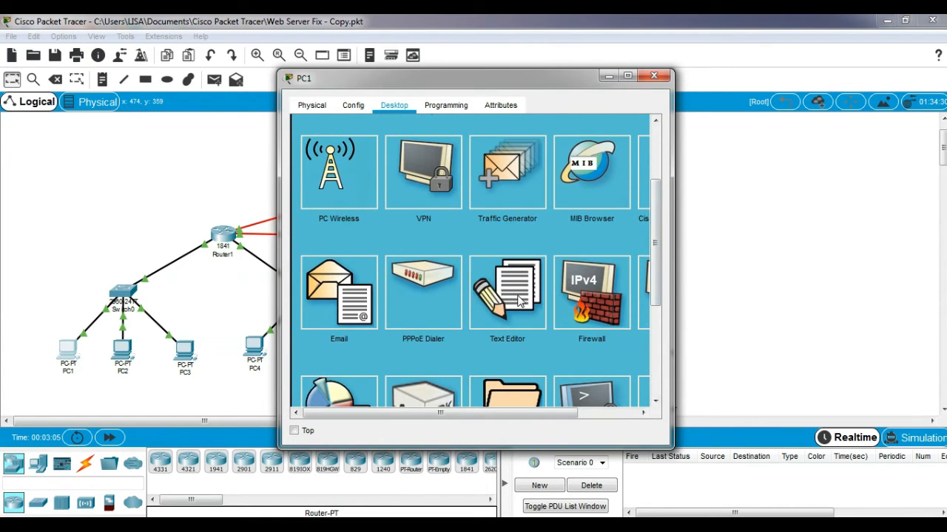
left_click(519, 300)
Type the message 'ini isi pesan dari pc 1' in PC1's text editor
left_click(335, 194)
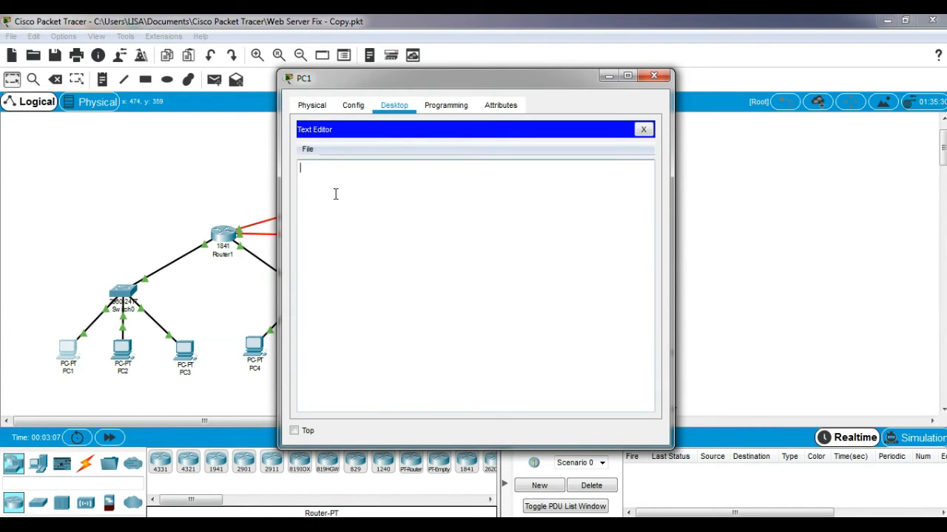
type("iniisi")
key("BackSpace")
key("BackSpace")
key("BackSpace")
type("isi pesan dari pc 1")
Save the message as pesan-pc1 and close PC1's window
left_click(308, 150)
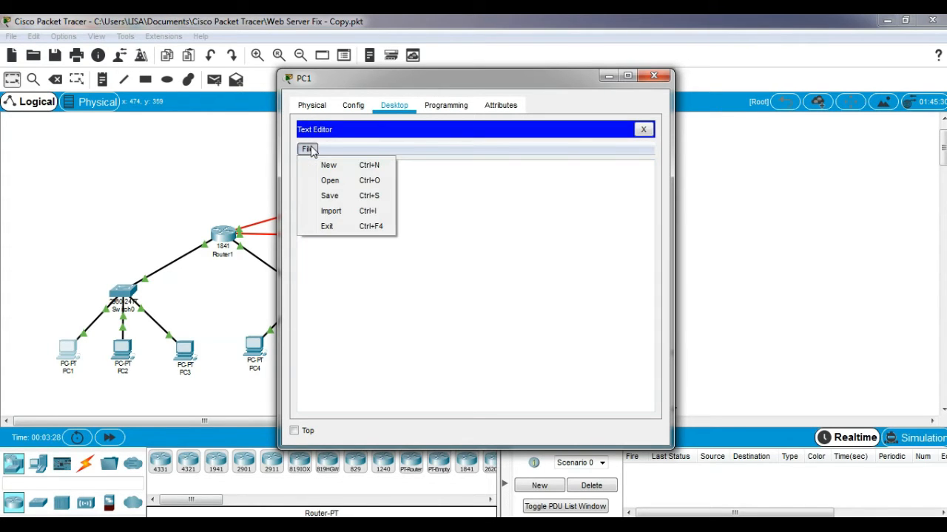
left_click(329, 196)
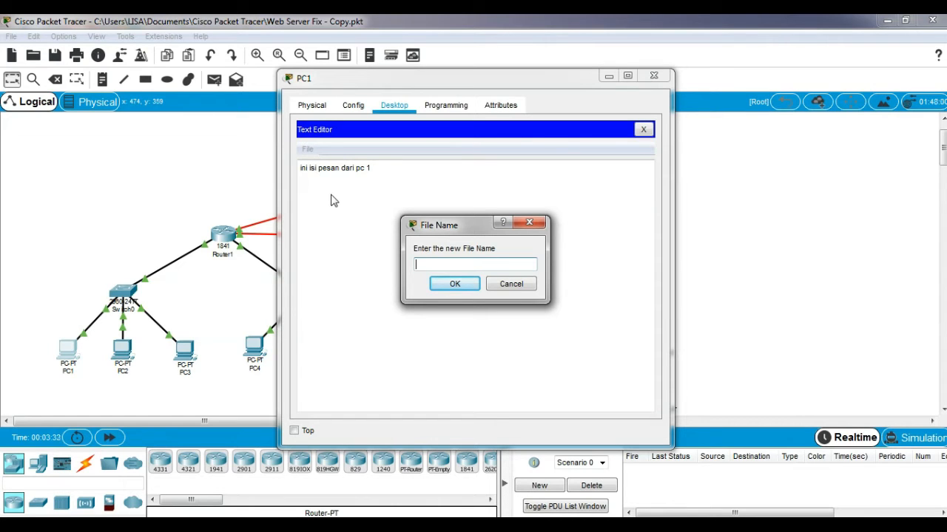
type("pesan-pc1")
left_click(445, 287)
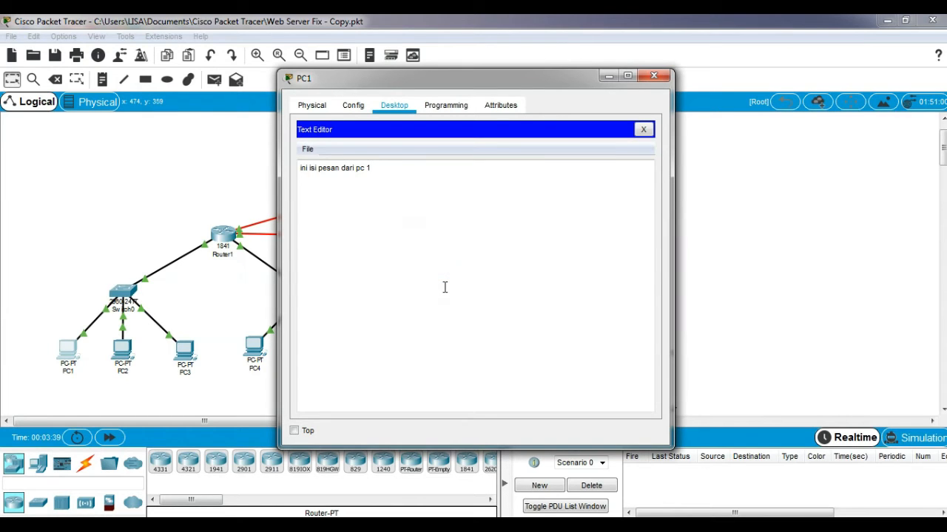
left_click(650, 76)
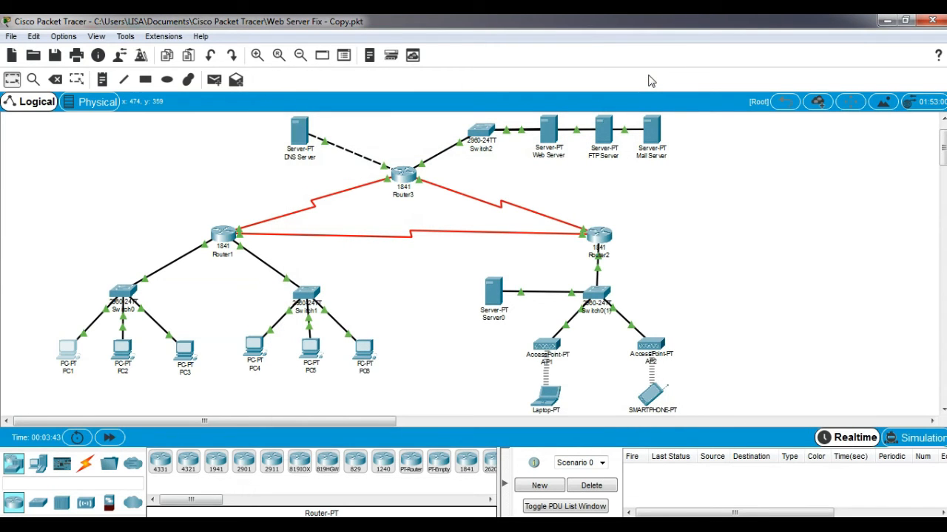
left_click(65, 355)
Run dir in PC1's command prompt and check pesan-pc1.txt is listed beside sampleFile.txt
left_click(574, 178)
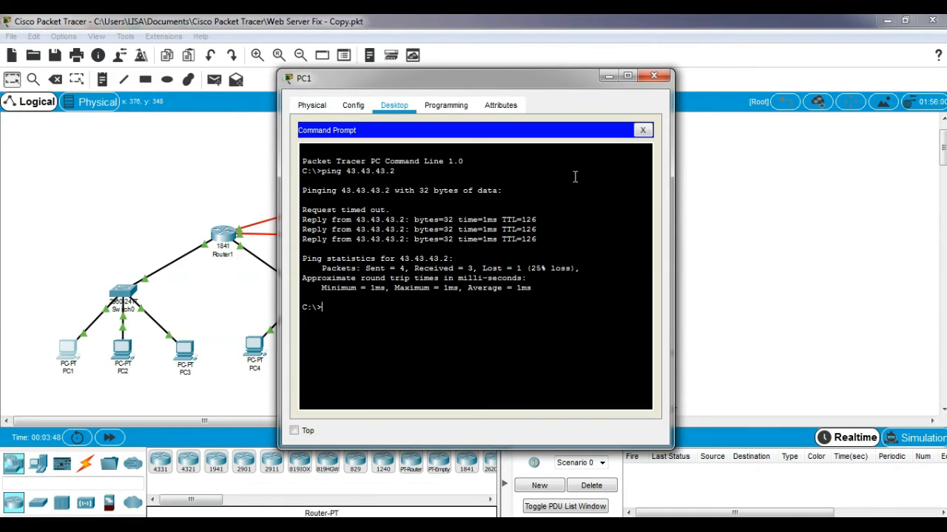
type("dir")
key("Return")
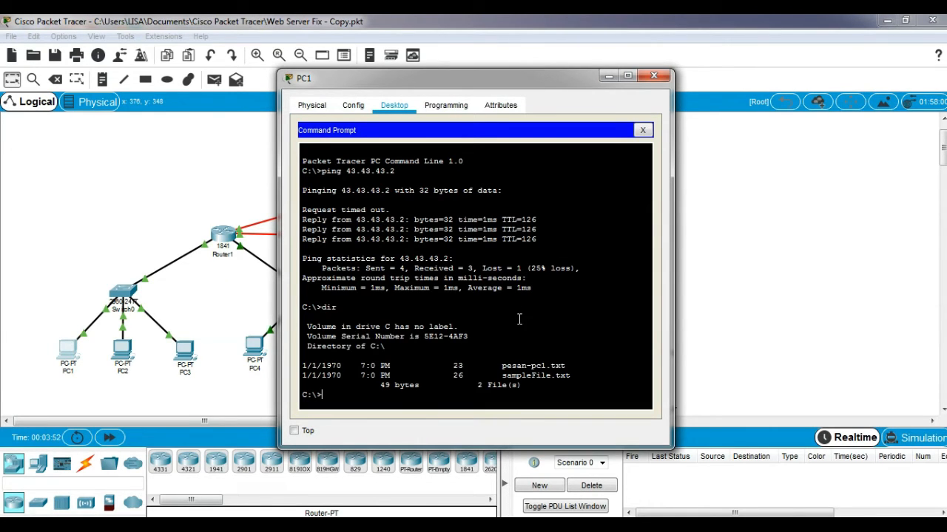
left_click_drag(501, 366, 566, 366)
left_click(348, 397)
Connect PC1 to the FTP server at 43.43.43.2 and log in as the new user
type("ftp 43.43.43.2")
key("Return")
type("coba")
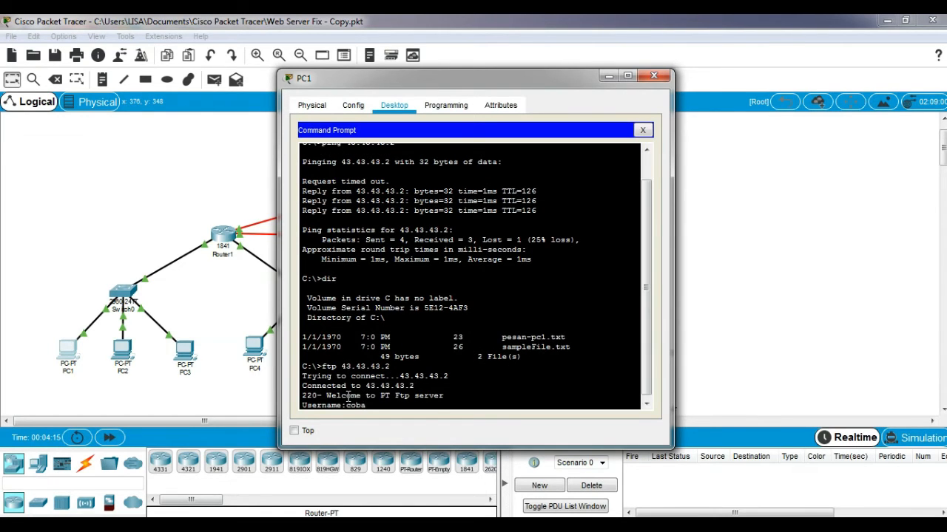
key("Return")
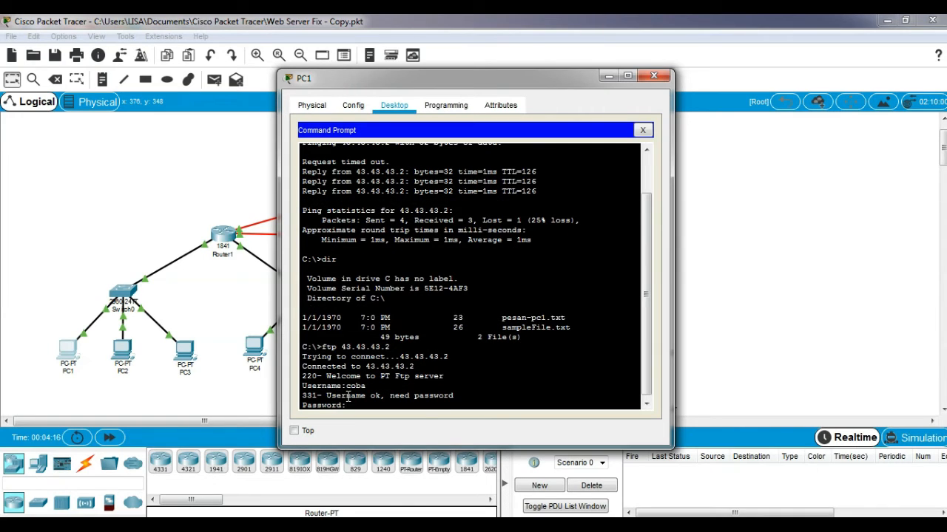
key("Return")
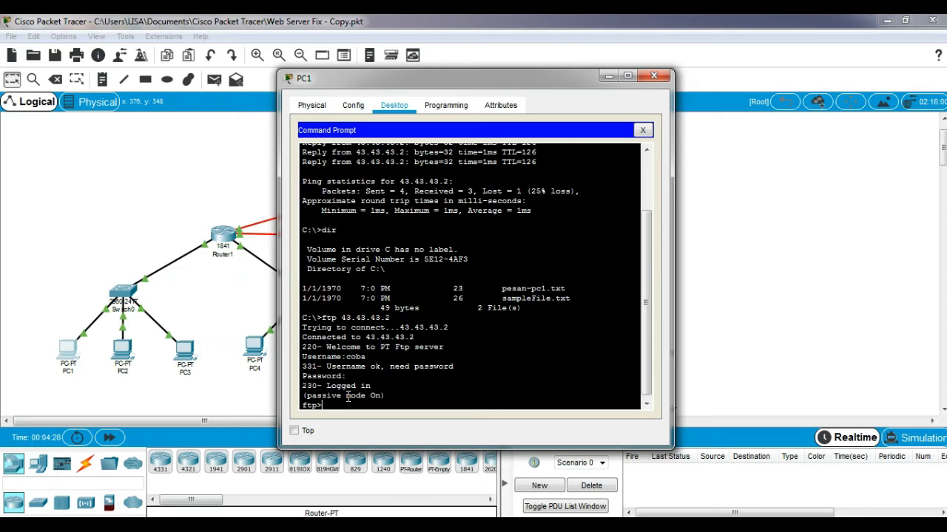
Upload pesan-pc1.txt with put and confirm via dir it is on the server at 23 bytes
type("put pesan-pc1.txt")
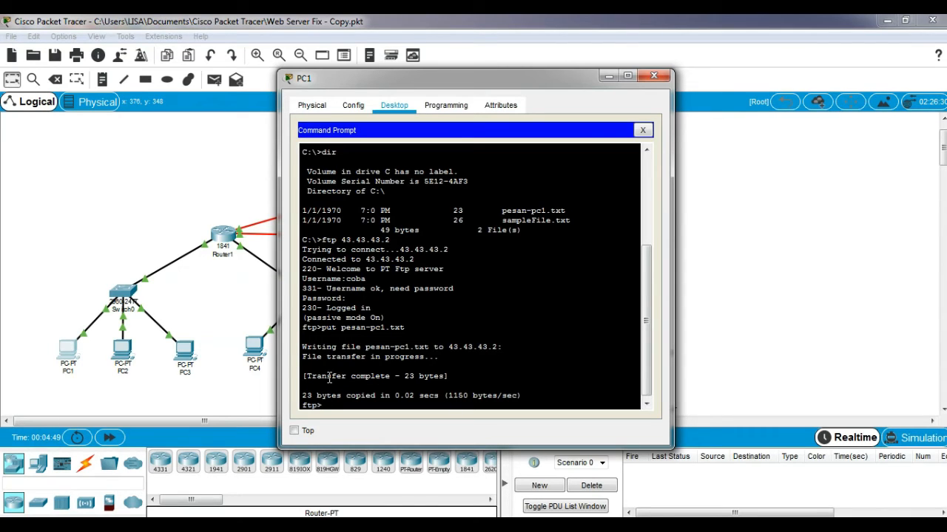
type("dir")
key("Return")
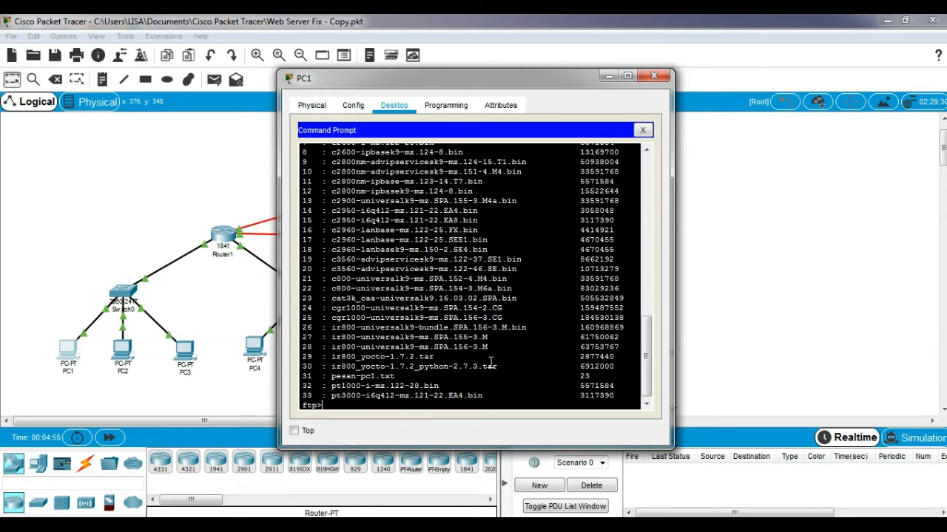
left_click_drag(399, 377, 326, 376)
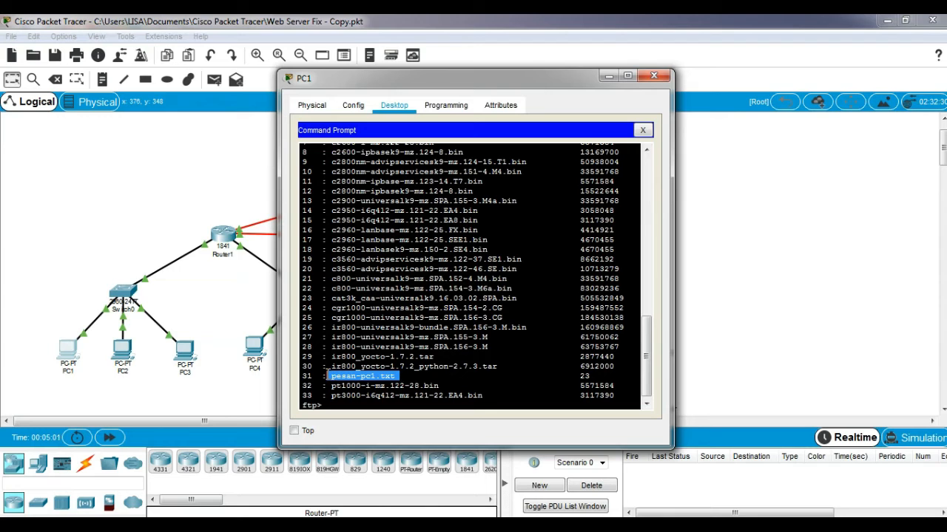
left_click(653, 76)
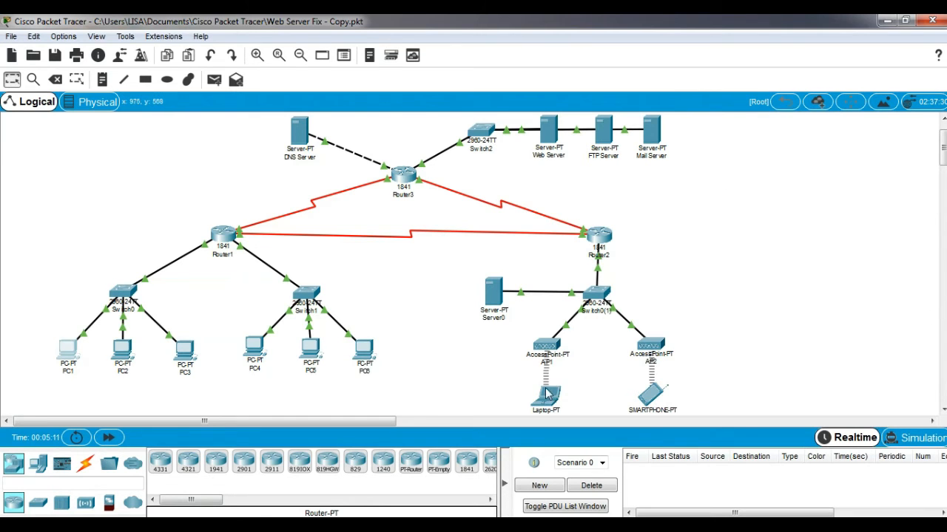
From Laptop2's command prompt, connect to the FTP server at 43.43.43.2 and log in
left_click(544, 401)
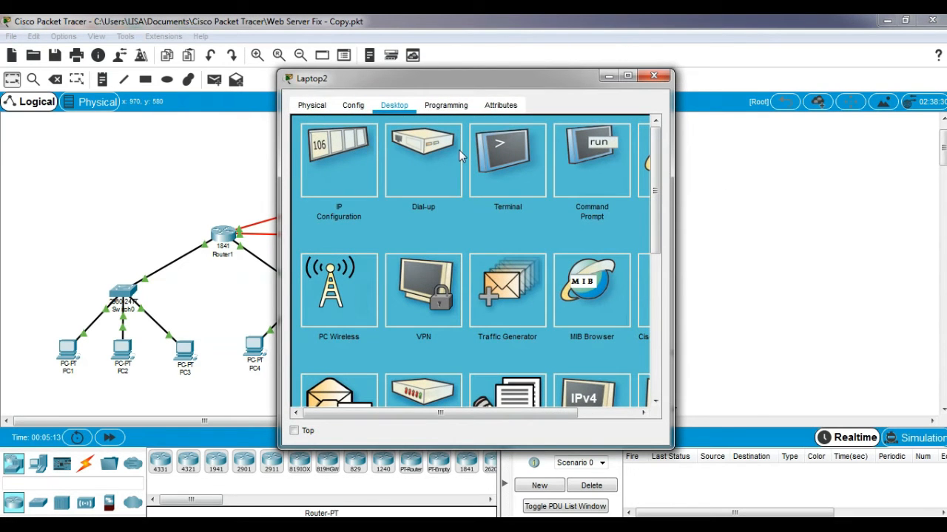
left_click(594, 168)
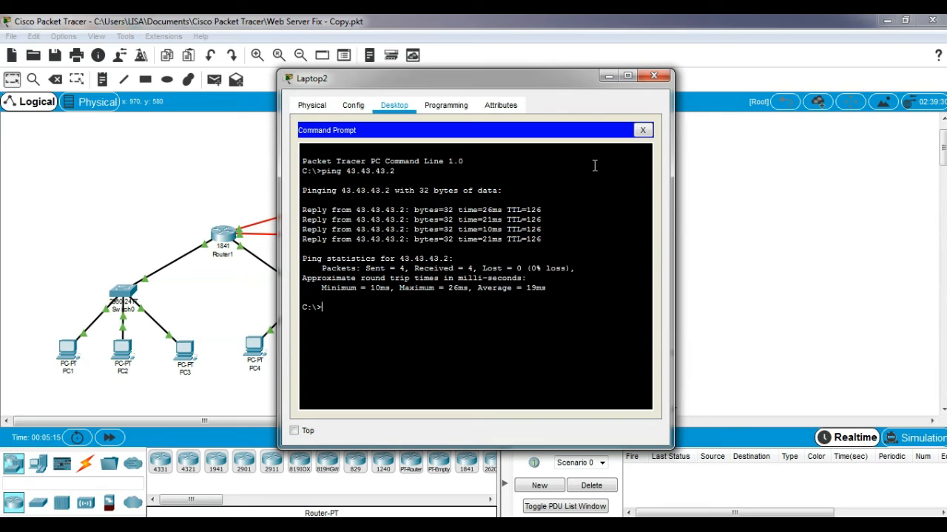
type("ftp 43.43.43.2")
key("Return")
type("coba")
key("Return")
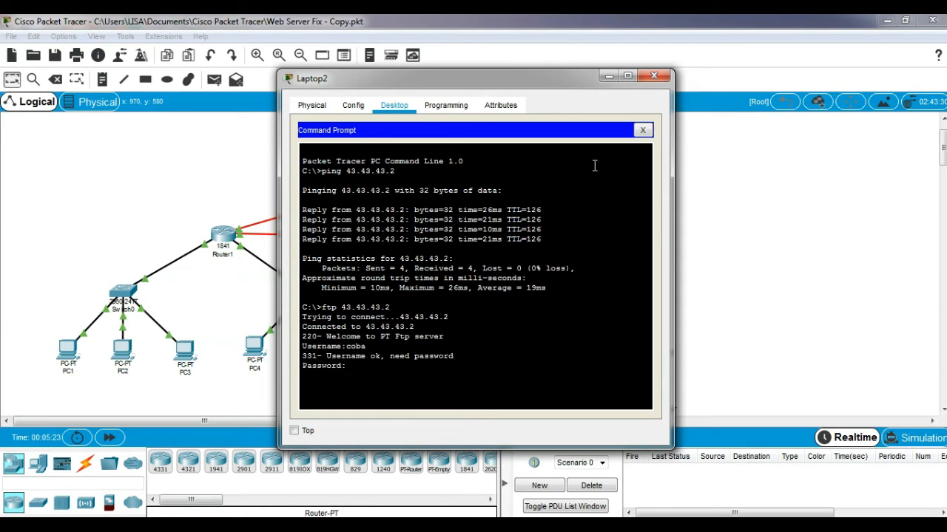
key("Return")
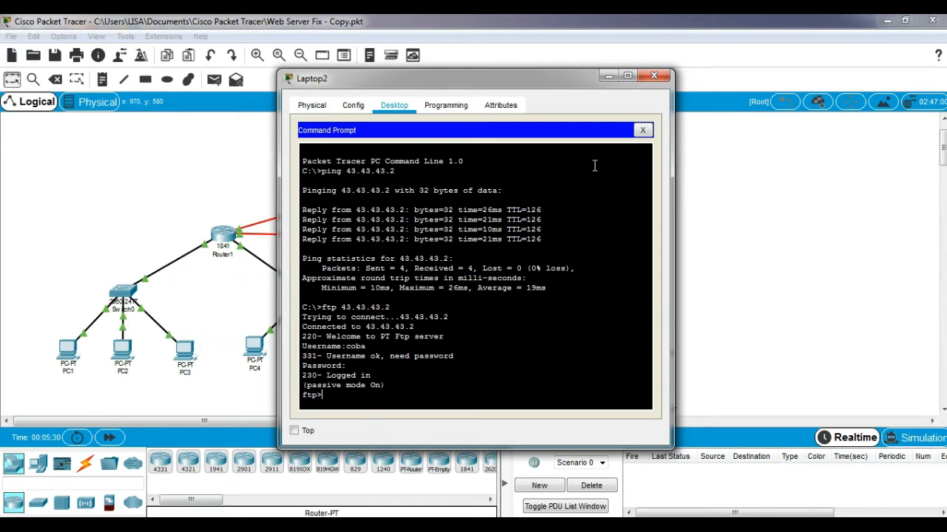
Download pesan-pc1.txt (23 bytes) with get and close Laptop2's window
type("get pesan-pc1.txt")
key("Return")
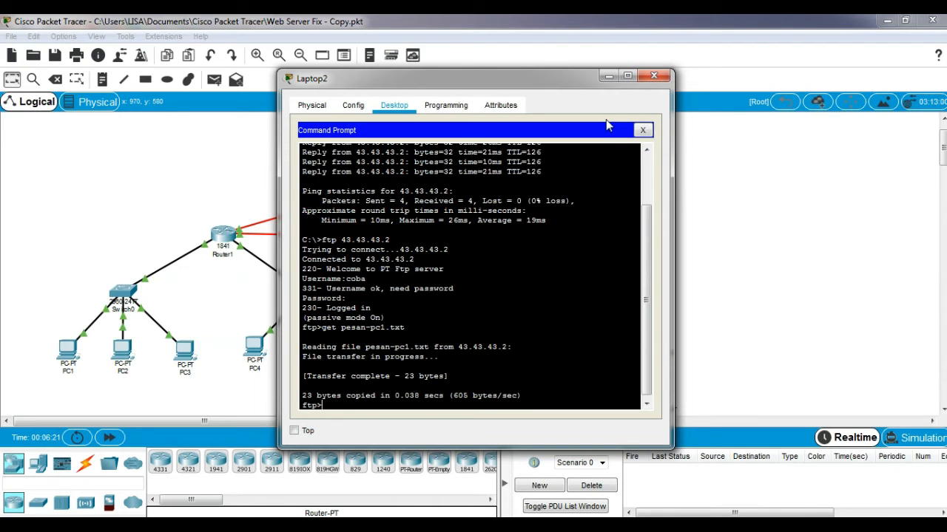
left_click(656, 76)
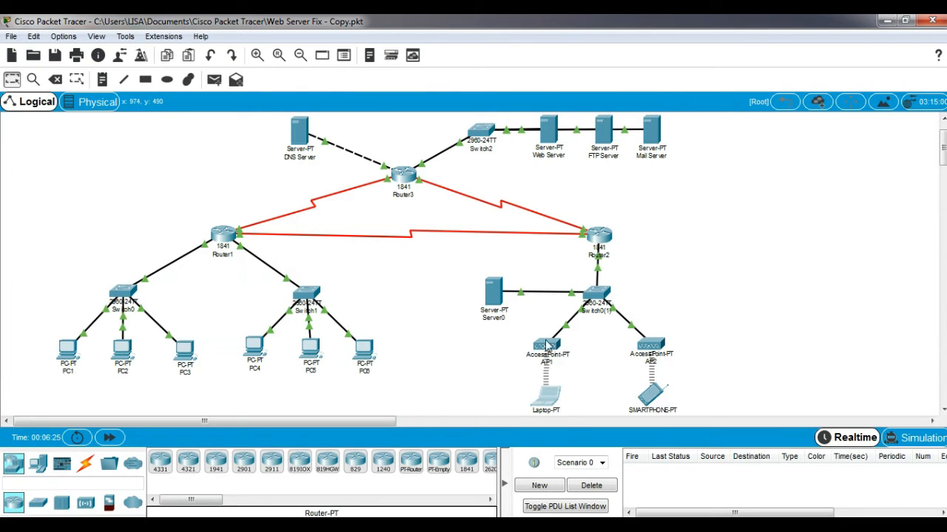
Open the Text Editor on Laptop2's desktop
mouse_move(542, 357)
left_click(545, 403)
left_click_drag(655, 247, 658, 315)
left_click(507, 260)
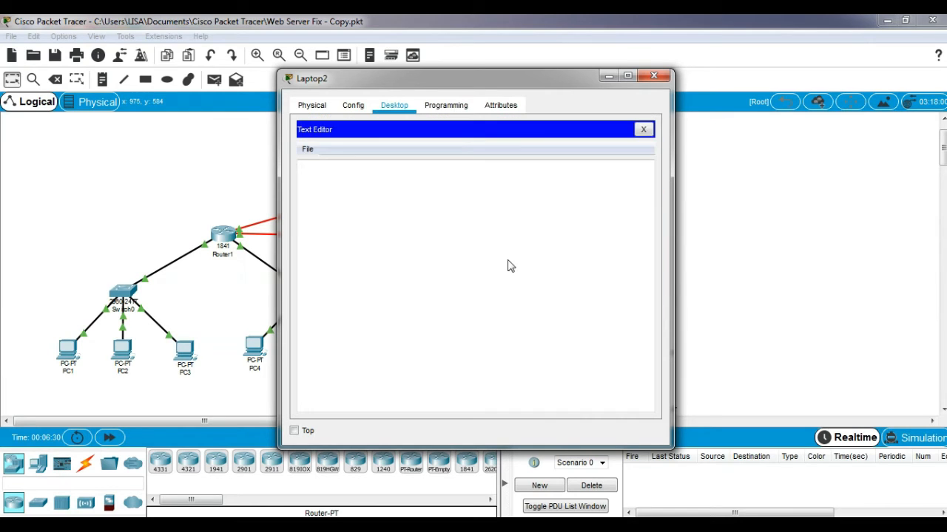
Open pesan-pc1.txt to show 'ini isi pesan dari pc 1', then close Laptop2's window
left_click(307, 149)
left_click(329, 180)
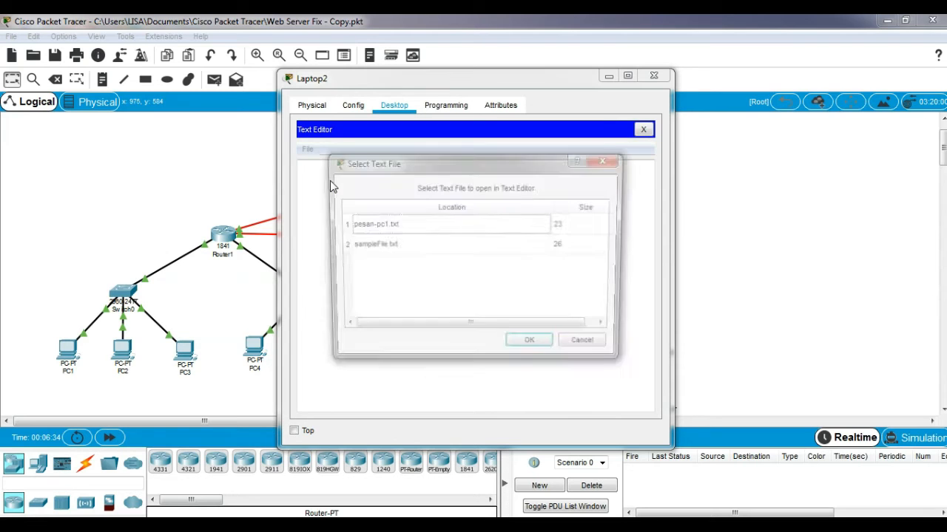
left_click(394, 227)
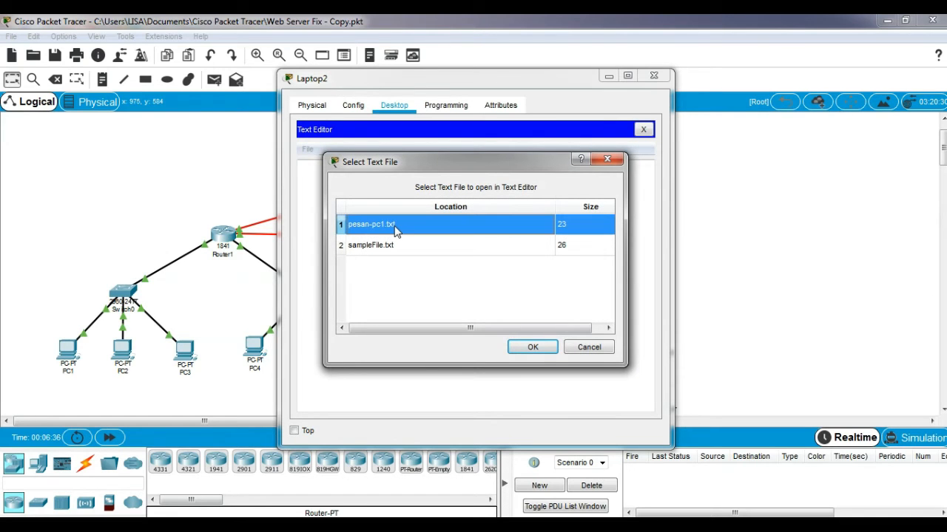
left_click(529, 345)
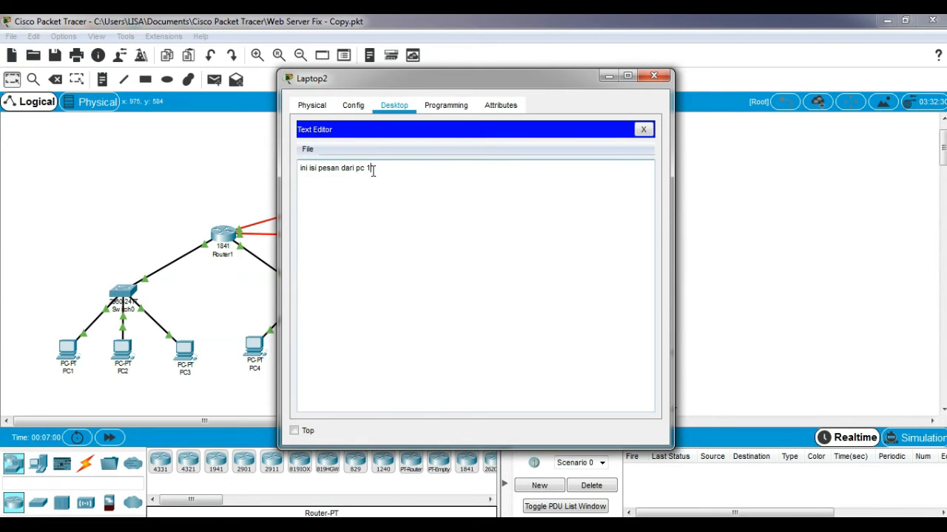
left_click_drag(373, 171, 298, 170)
left_click(396, 214)
left_click(654, 77)
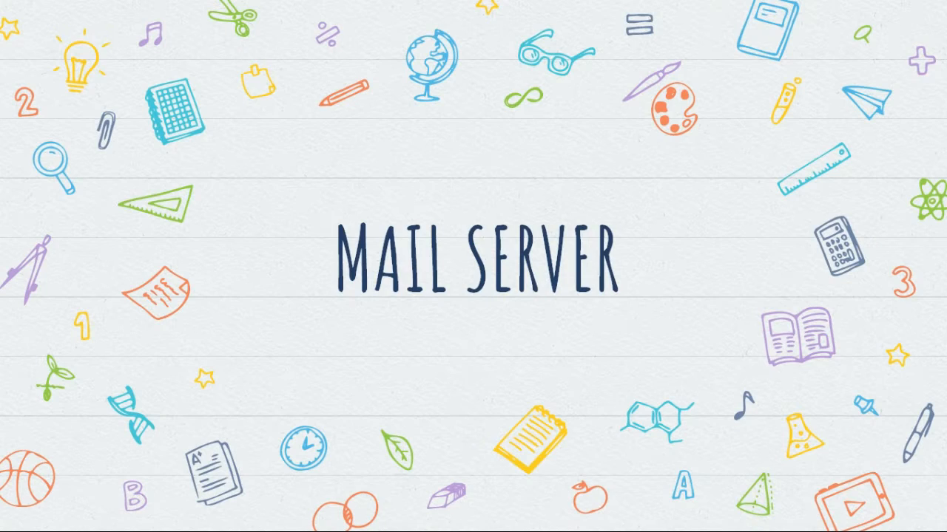
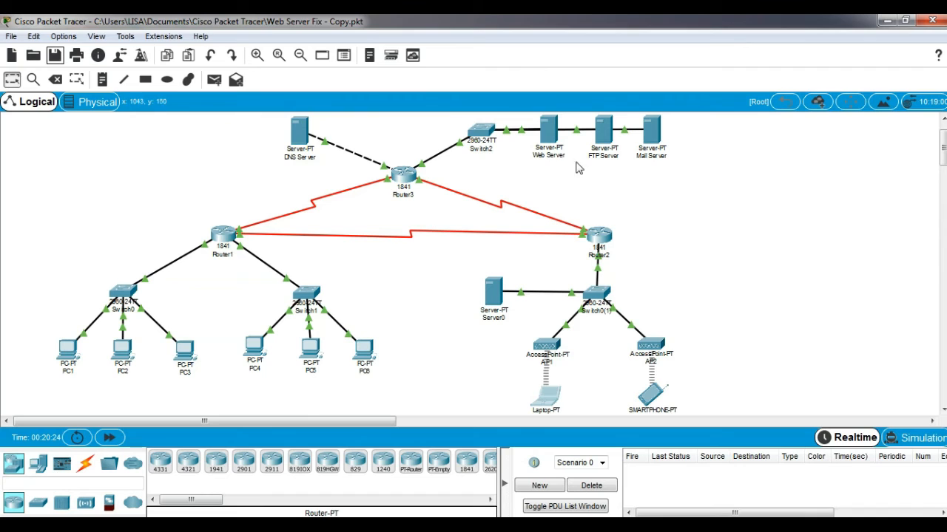
Ping the mail server 43.43.43.4 from PC1's command prompt
mouse_move(648, 138)
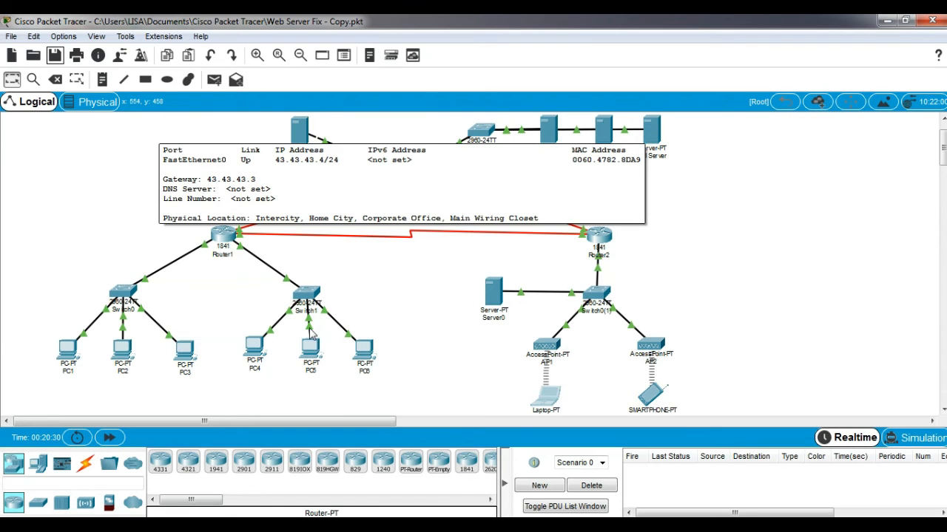
left_click(67, 352)
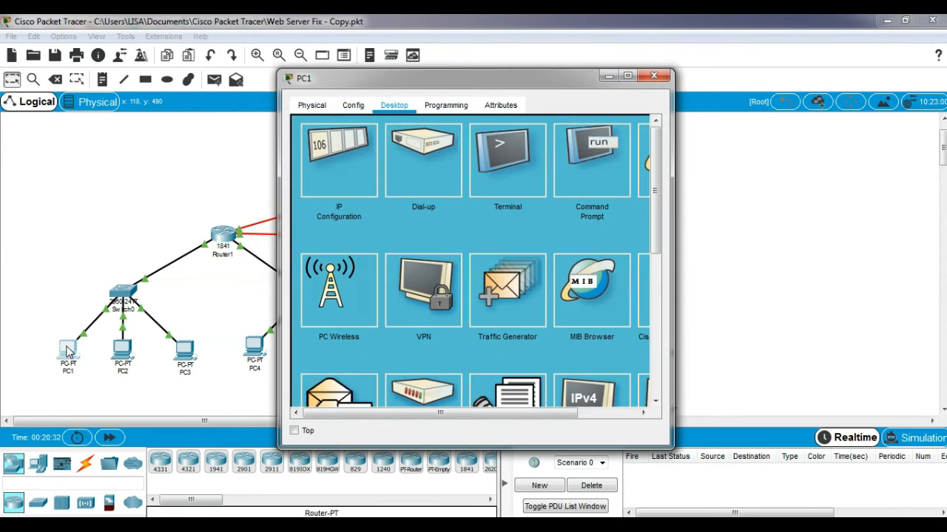
left_click(601, 142)
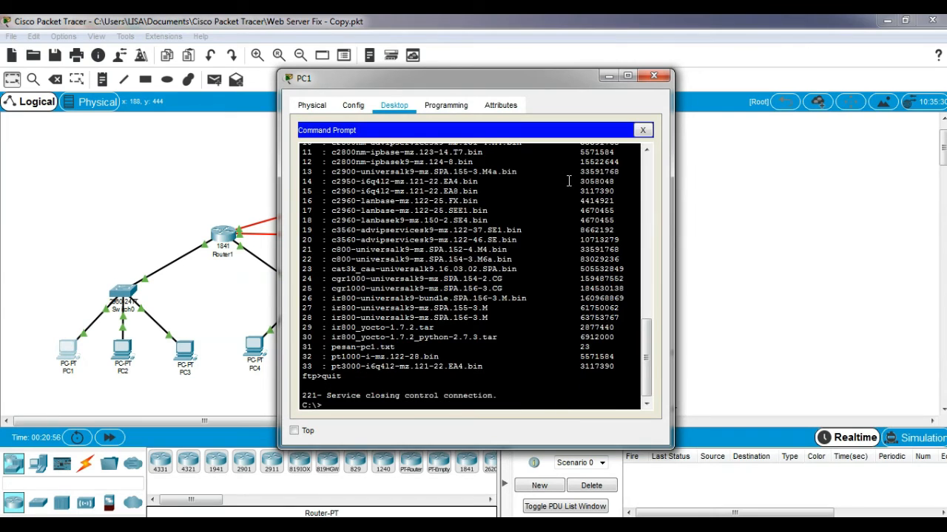
type("ping 43.43.43.4")
key("Return")
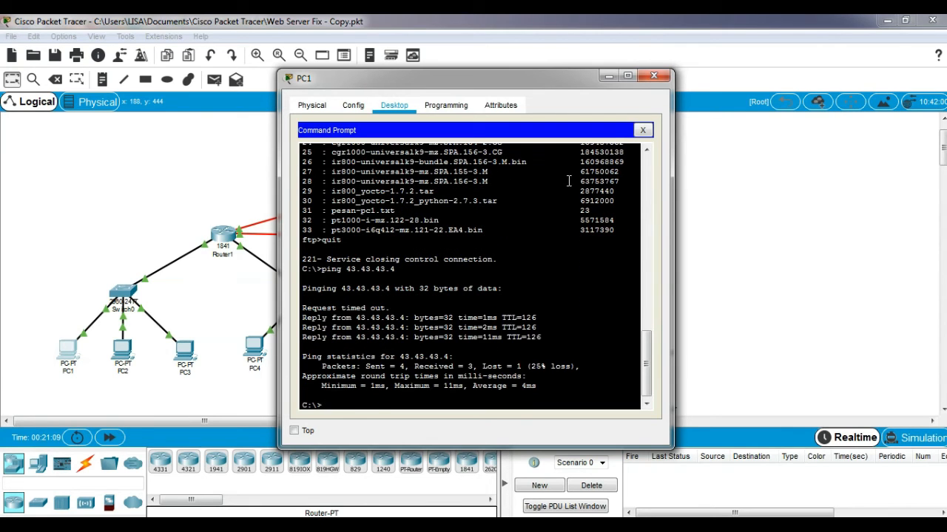
left_click(658, 73)
Ping 43.43.43.4 from PC4's command prompt
left_click(255, 348)
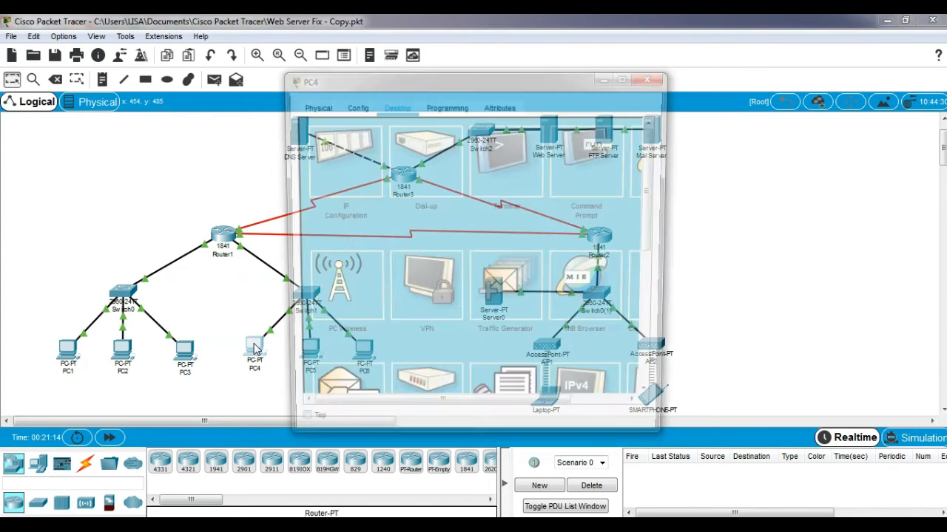
left_click(581, 166)
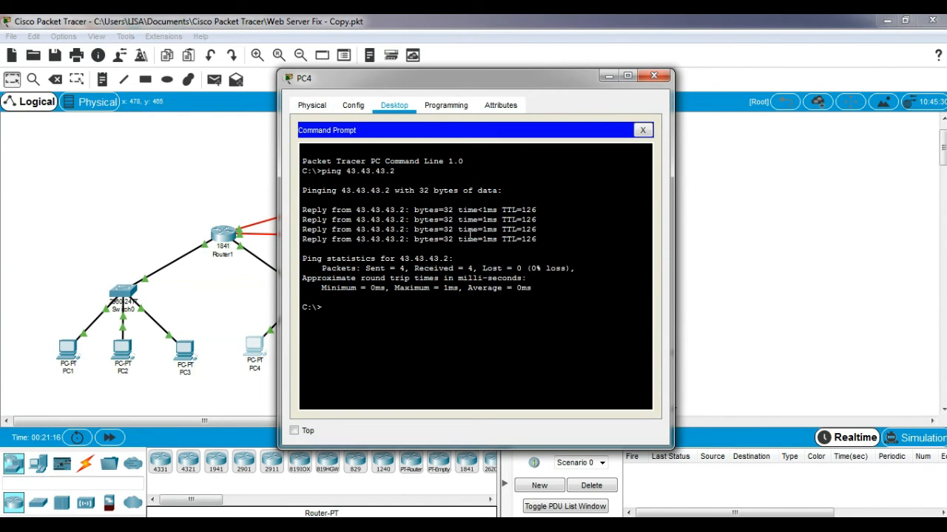
type("ping 43.43.43.4")
key("Return")
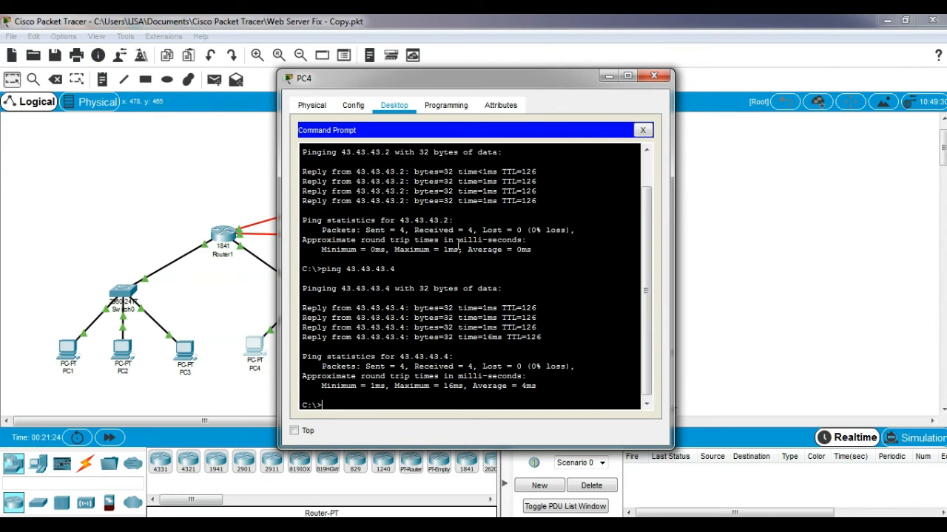
left_click(661, 76)
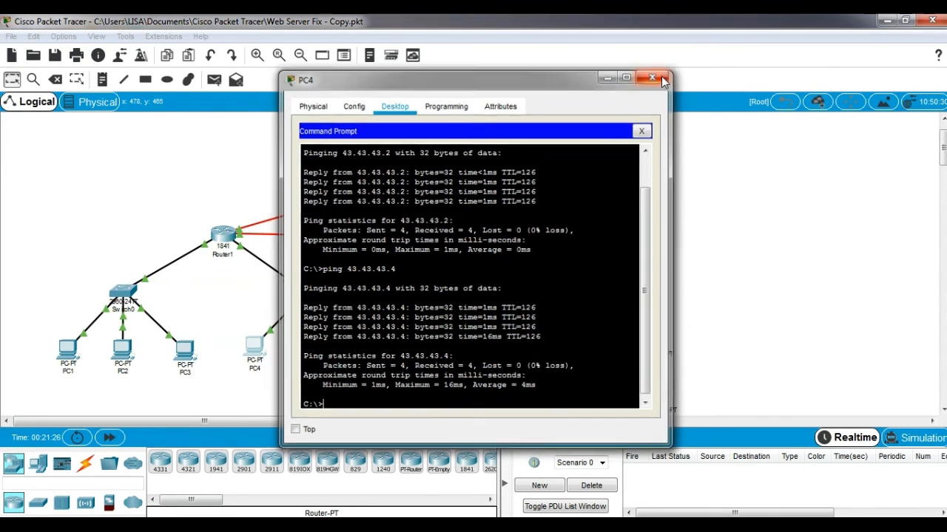
Ping 43.43.43.4 from Laptop2's command prompt
left_click(553, 403)
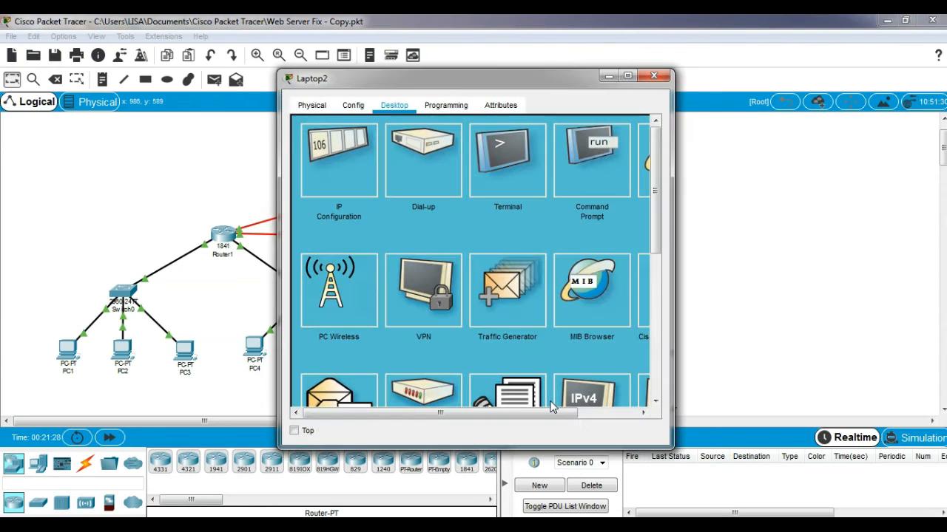
left_click(580, 167)
type("ping 43.43.43.4")
key("Return")
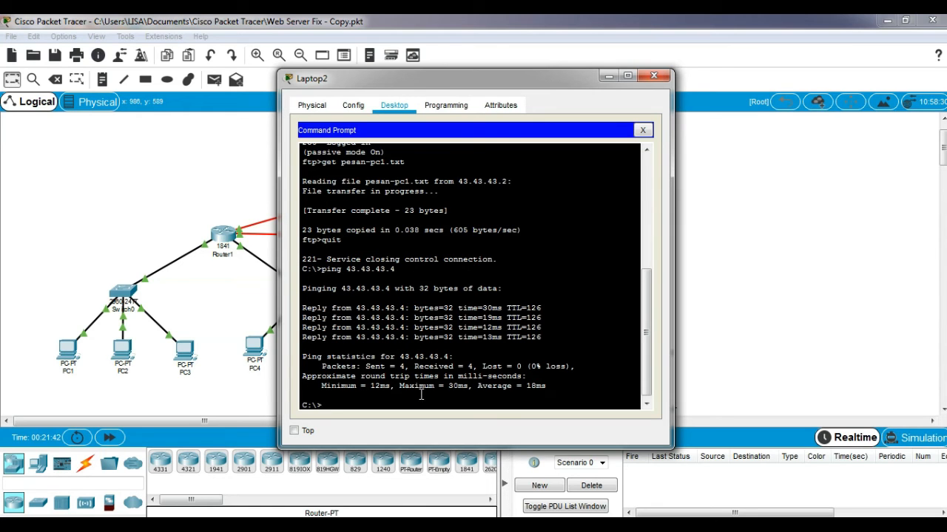
left_click(653, 76)
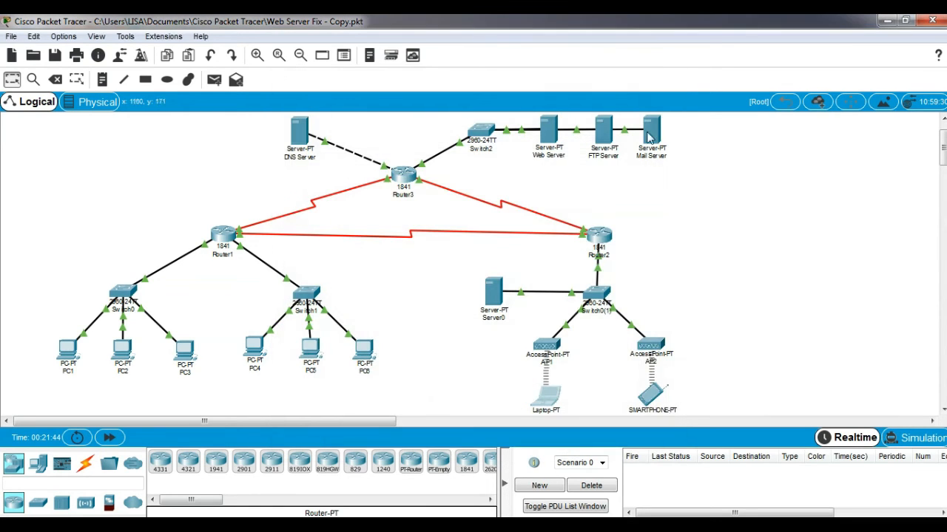
Ping 43.43.43.4 from Smartphone1's command prompt
left_click(654, 396)
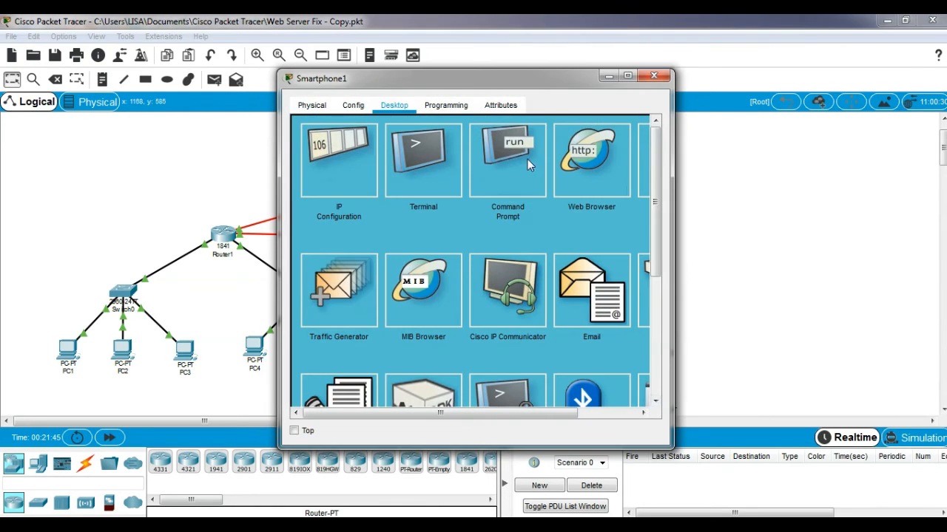
left_click(528, 162)
type("ping")
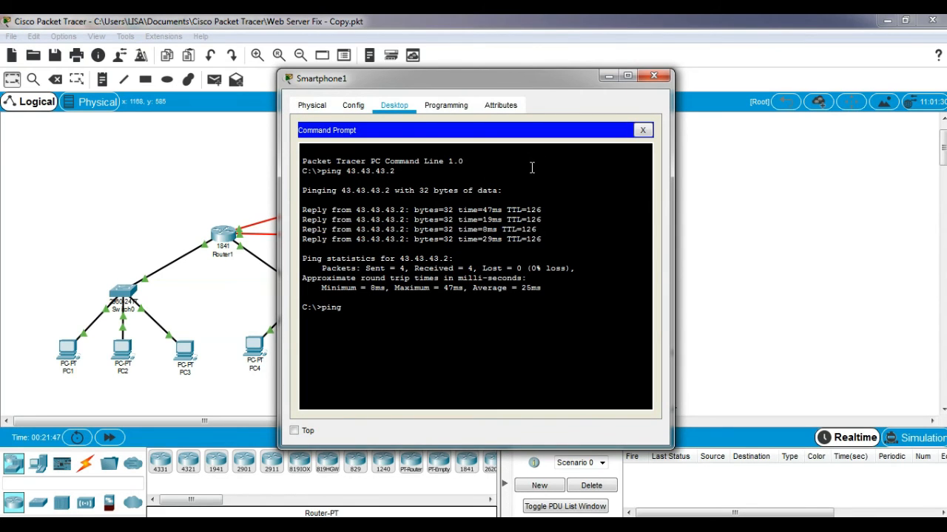
type(" 43.43.43.4")
key("Return")
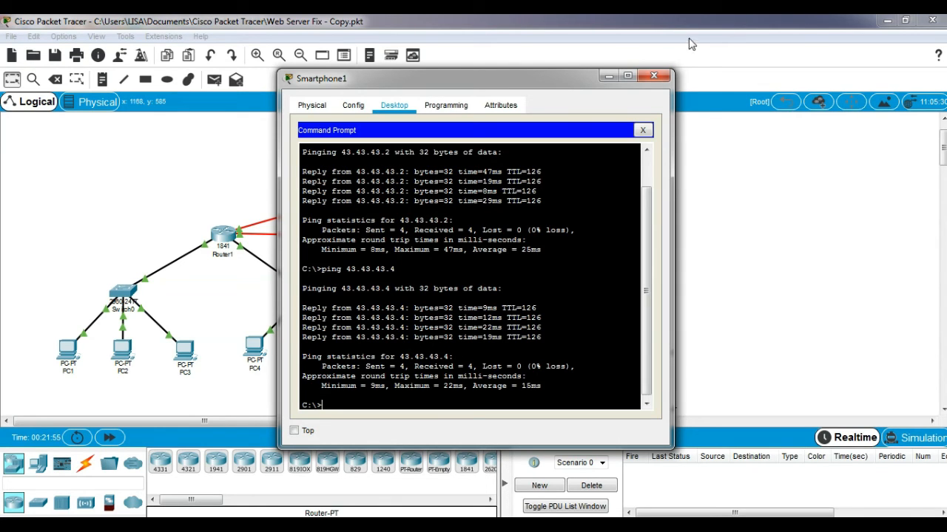
left_click(663, 76)
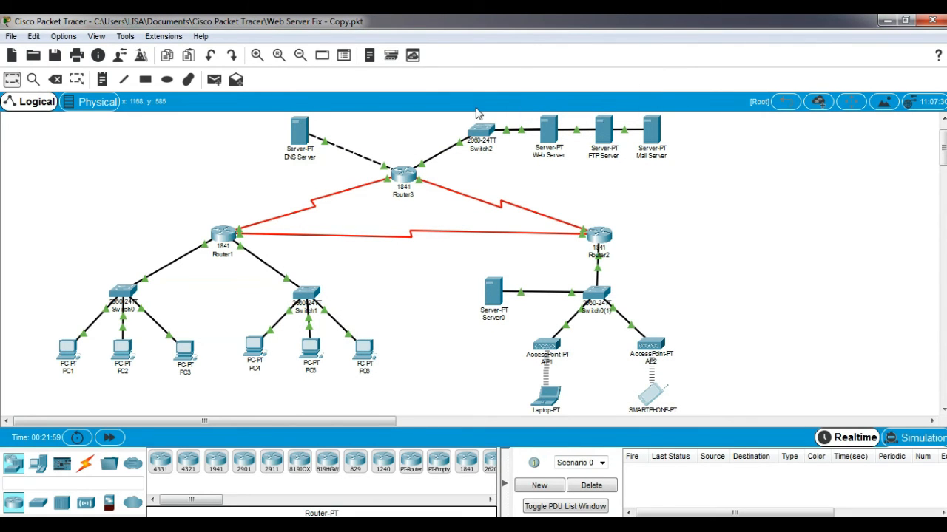
In the DNS Server's DNS service, add an A record for mailku.com pointing to 43.43.43.4
left_click(299, 137)
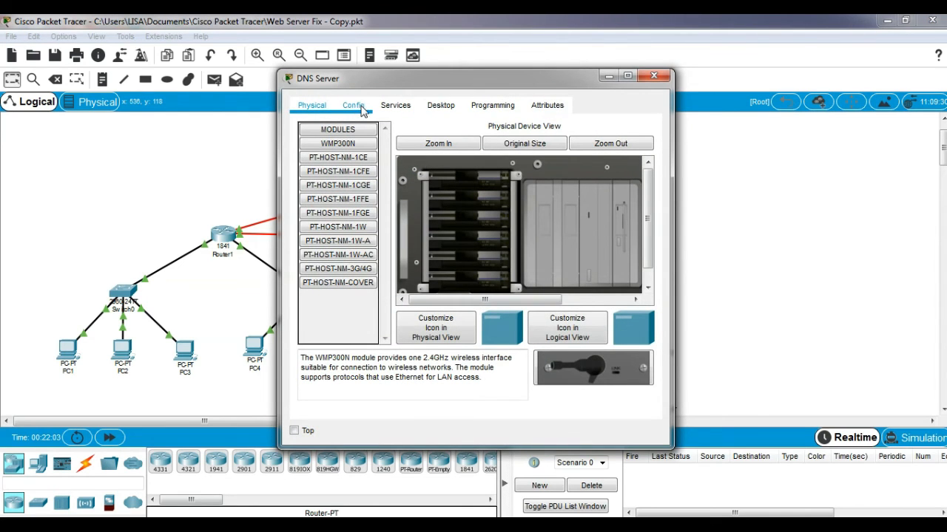
left_click(388, 109)
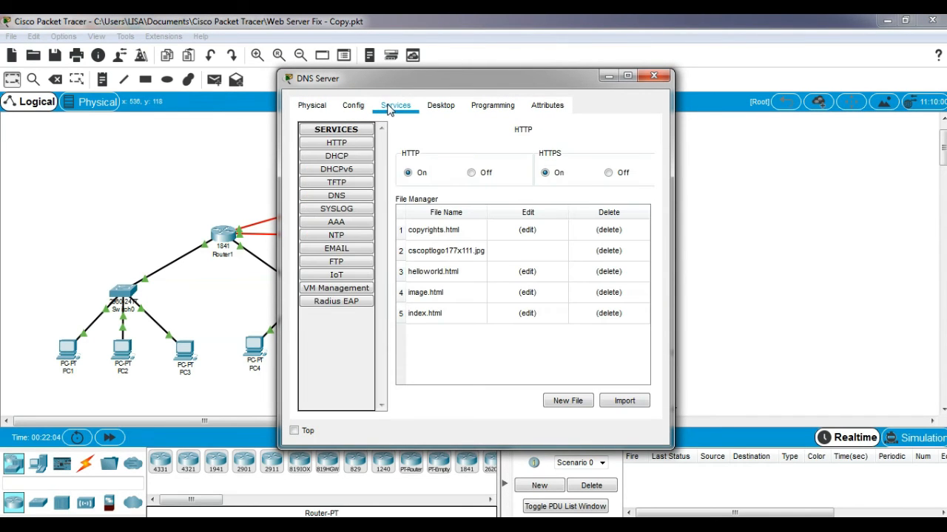
left_click(355, 198)
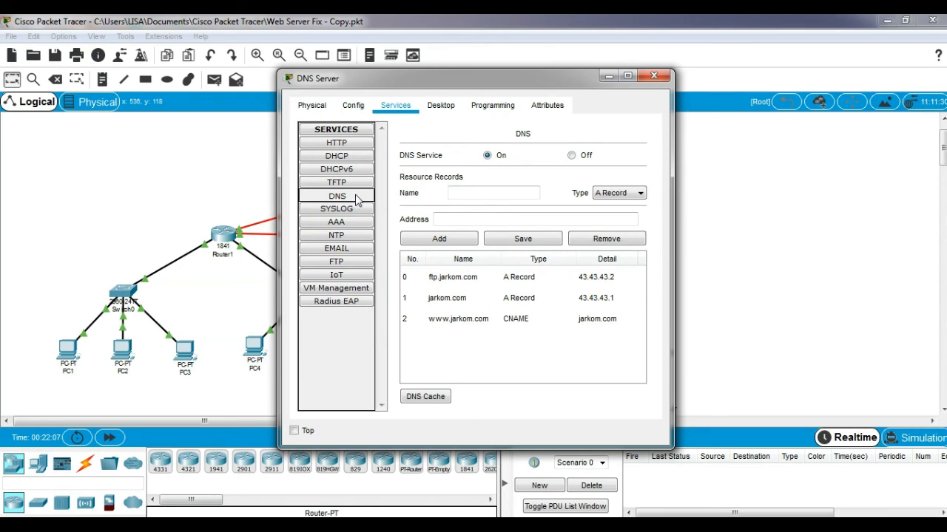
left_click(462, 194)
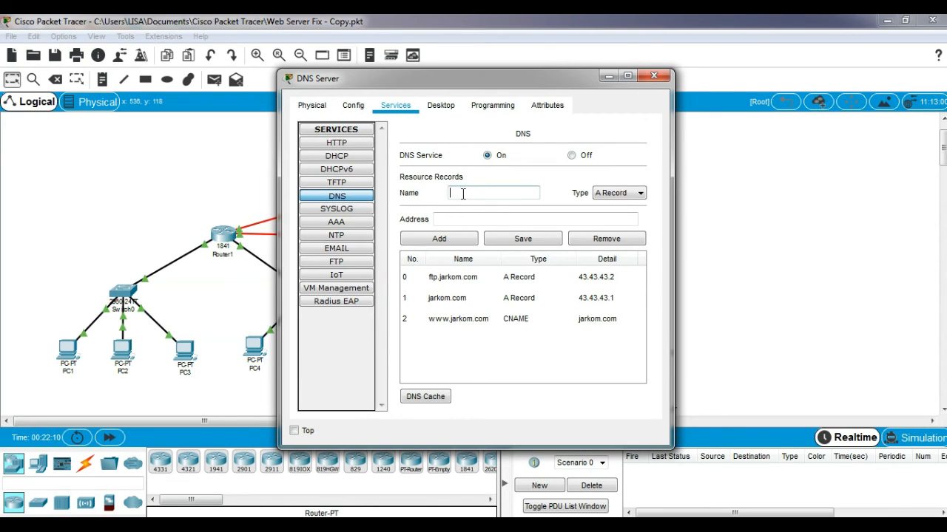
type("mail.ja")
type(".com")
left_click(484, 220)
left_click(484, 220)
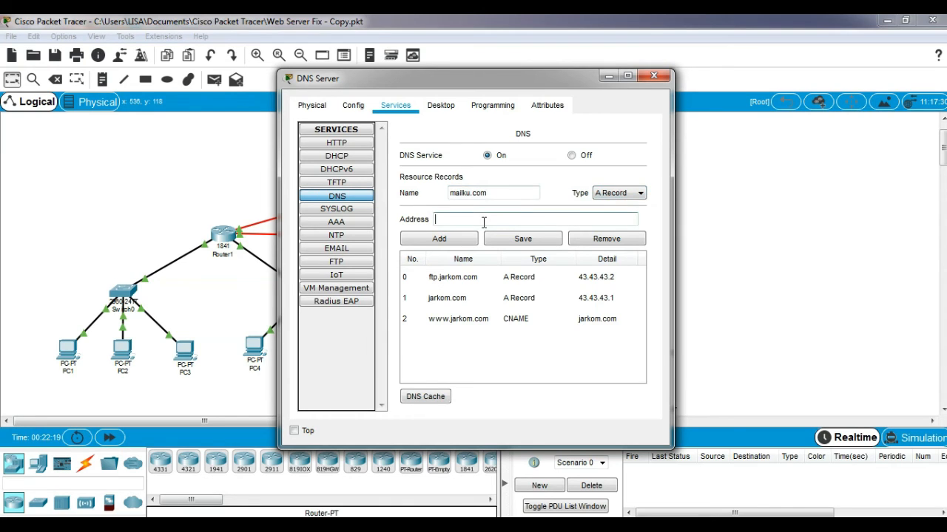
type("43.43.43.4")
left_click(442, 240)
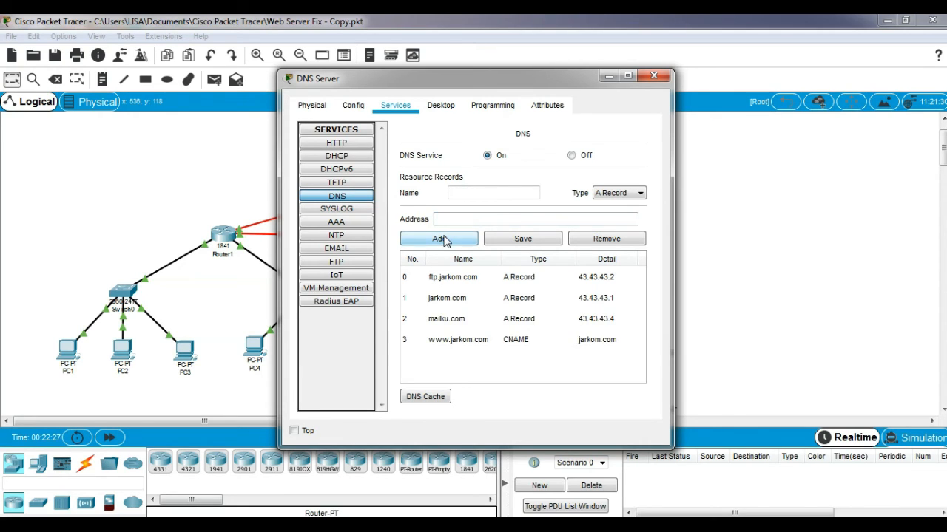
left_click(655, 77)
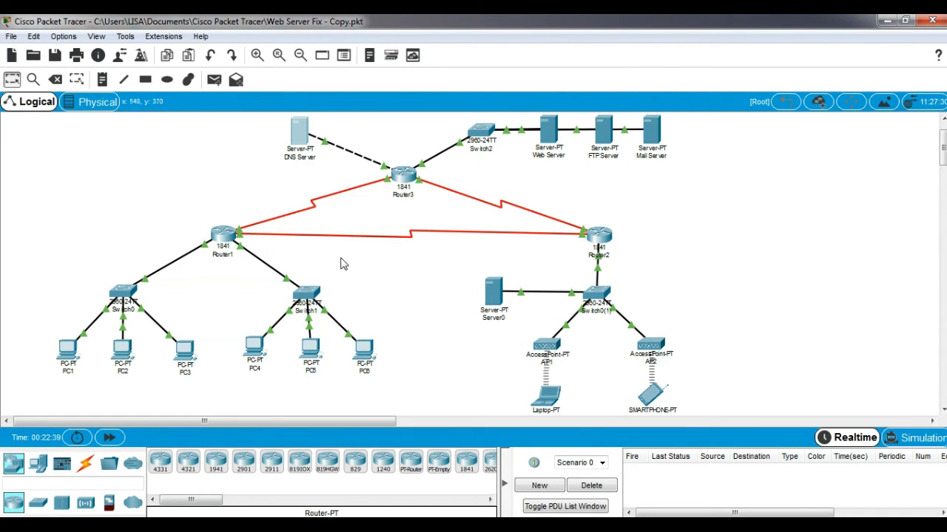
Run nslookup mailku.com on PC1 and highlight the resolved address 43.43.43.4
left_click(67, 348)
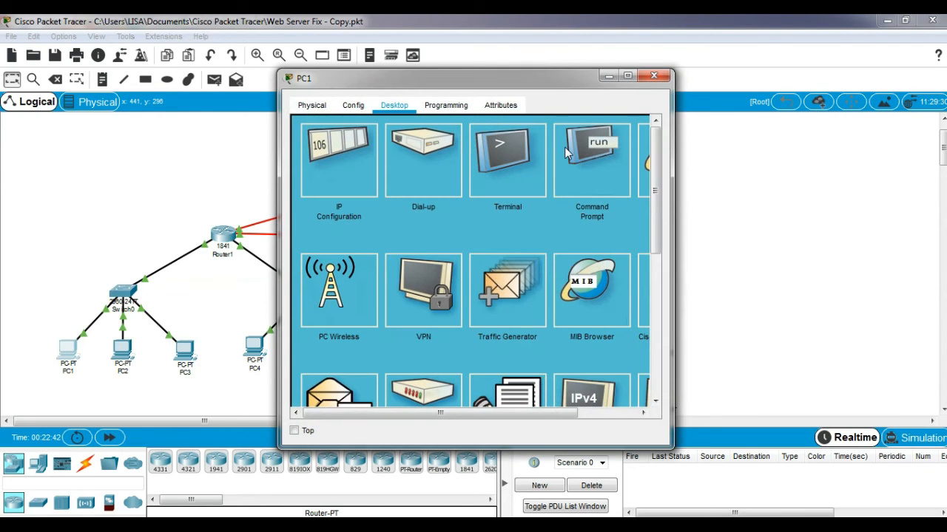
left_click(565, 146)
type("nsloo")
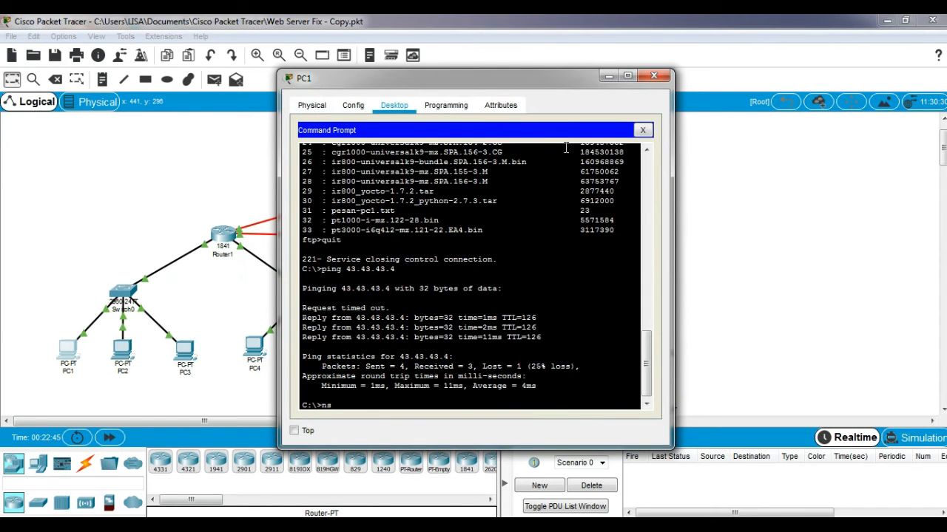
type("kup mailku.com")
key("Return")
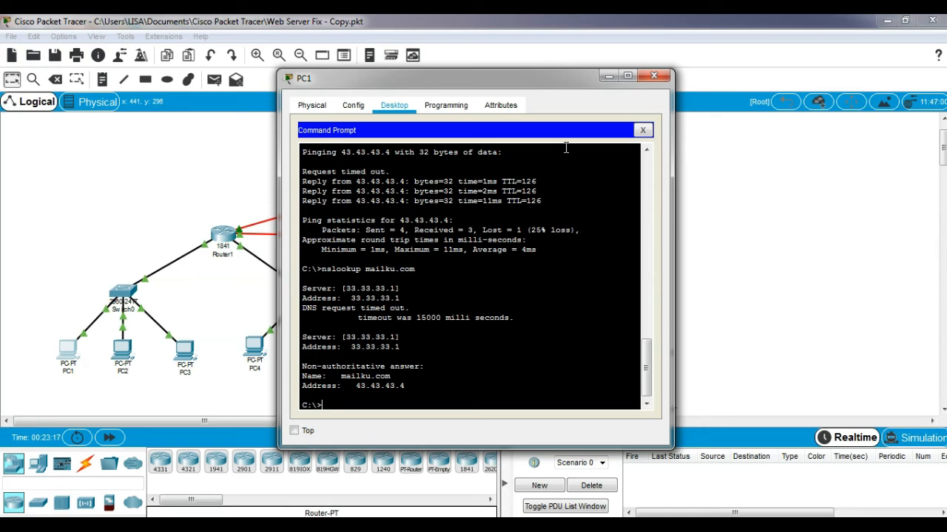
left_click_drag(339, 376, 405, 386)
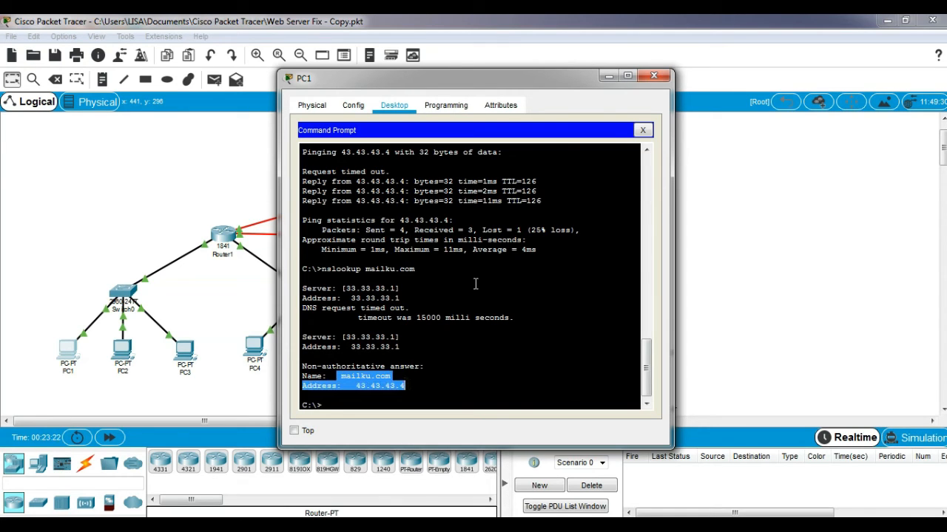
left_click(654, 75)
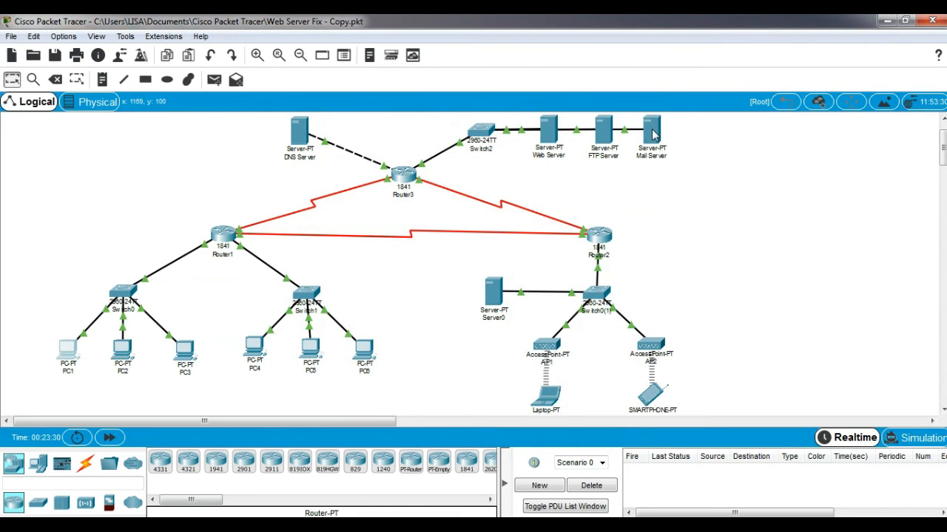
left_click(652, 132)
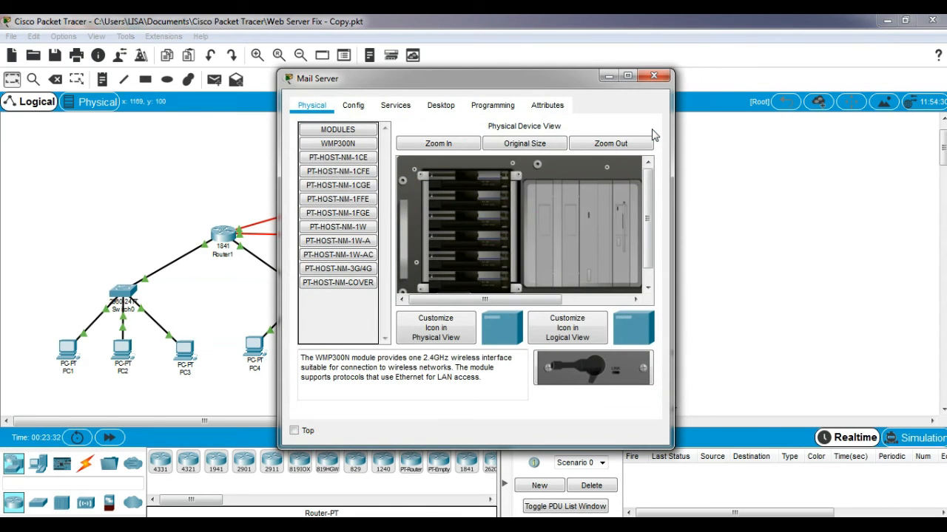
left_click(396, 106)
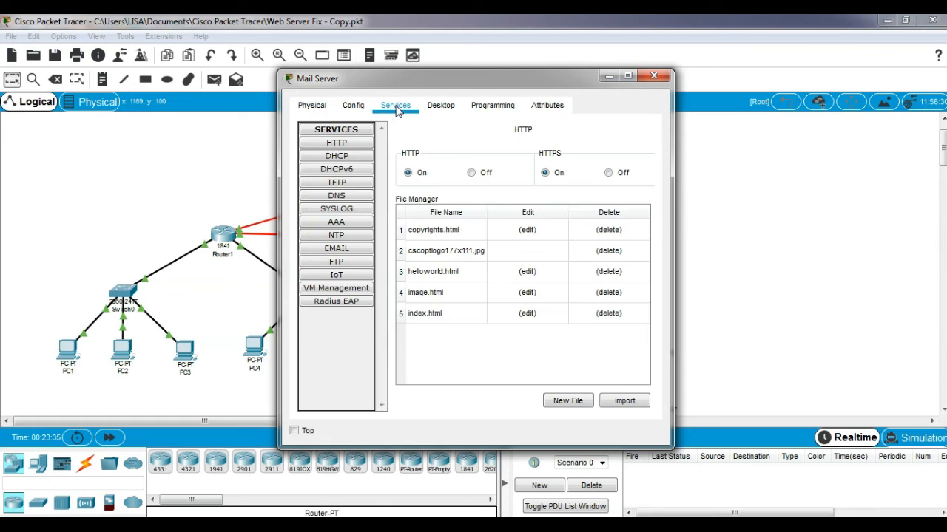
left_click(351, 252)
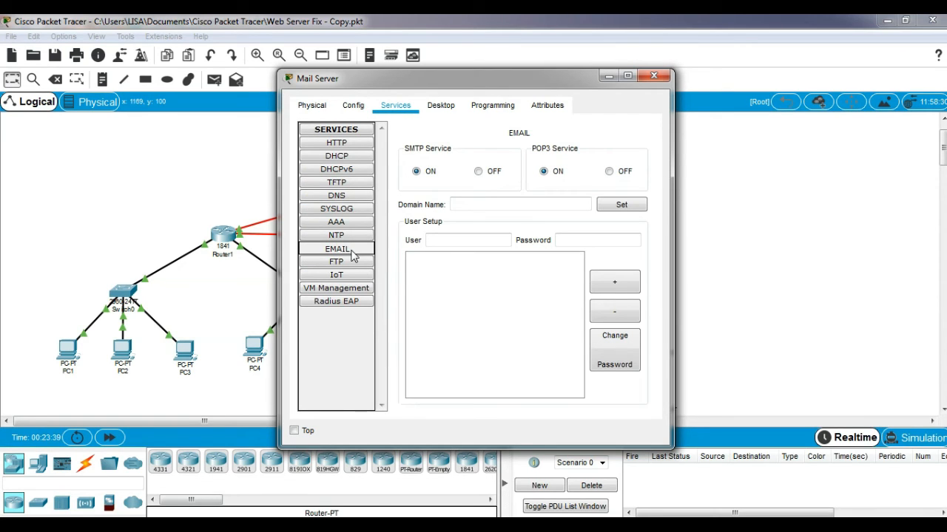
left_click(461, 203)
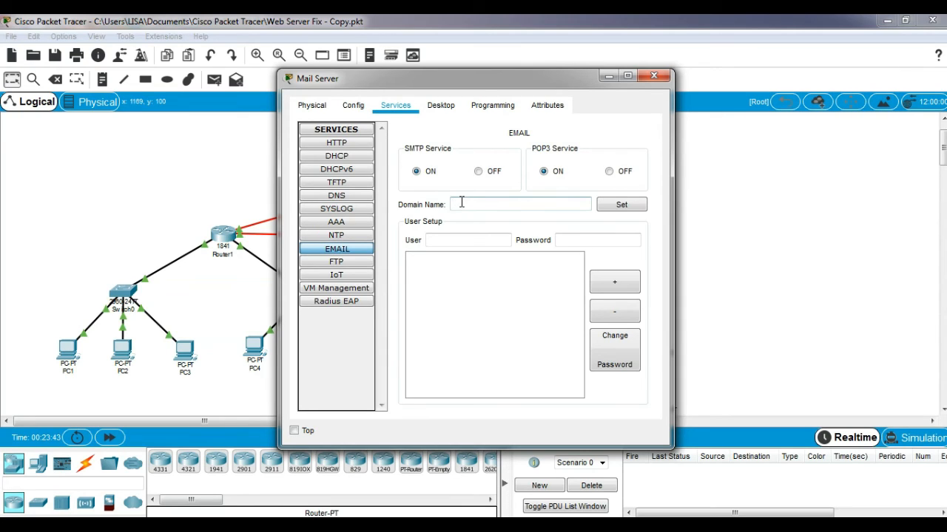
type("mailku.com")
left_click(629, 208)
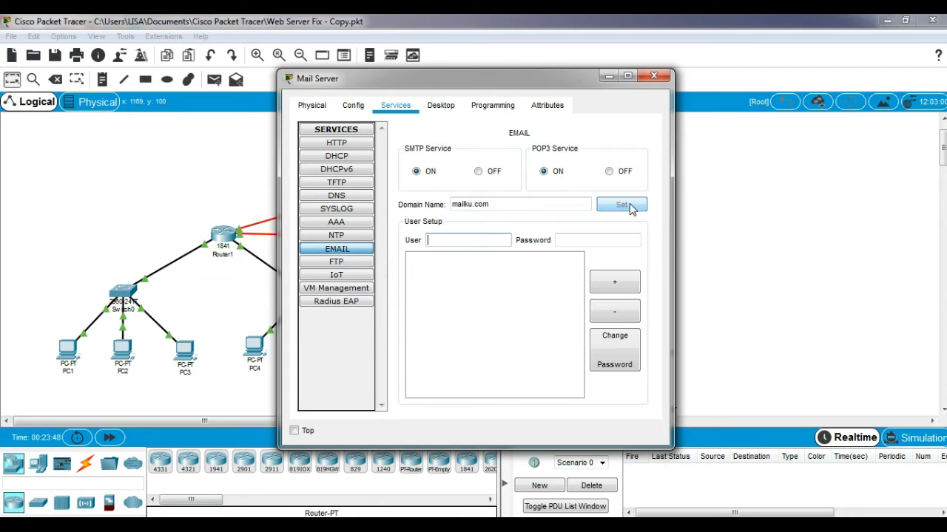
Add mail accounts user1 and user2, each with a password
type("user1")
left_click(576, 236)
type("user1")
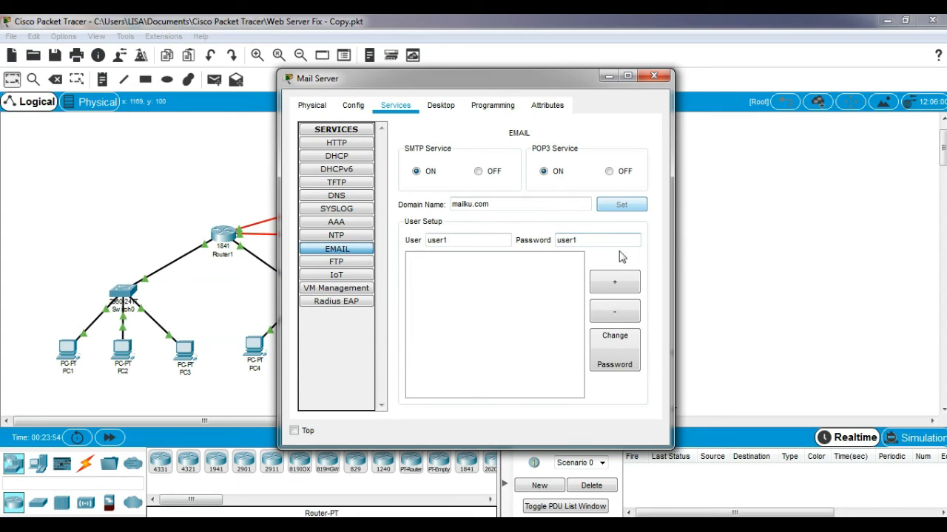
left_click(619, 286)
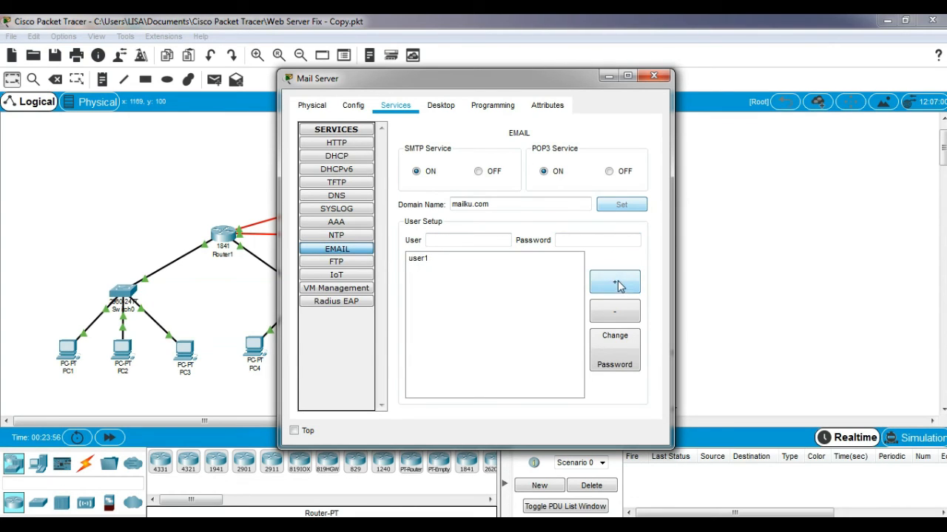
left_click(462, 240)
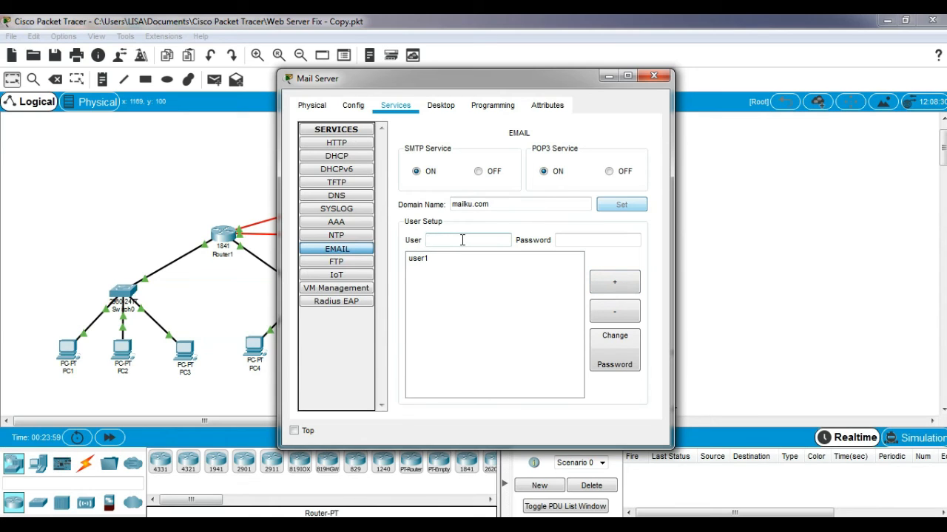
type("user2")
left_click(589, 236)
type("user2")
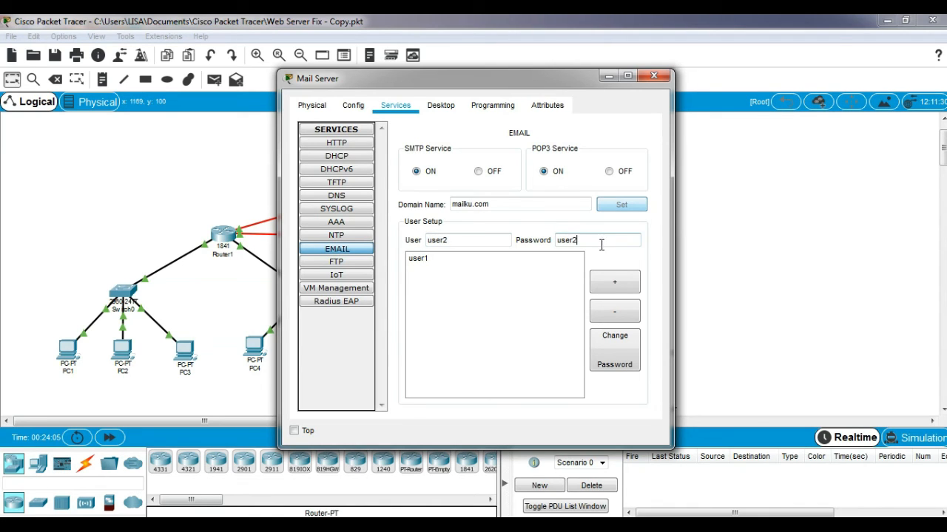
left_click(613, 285)
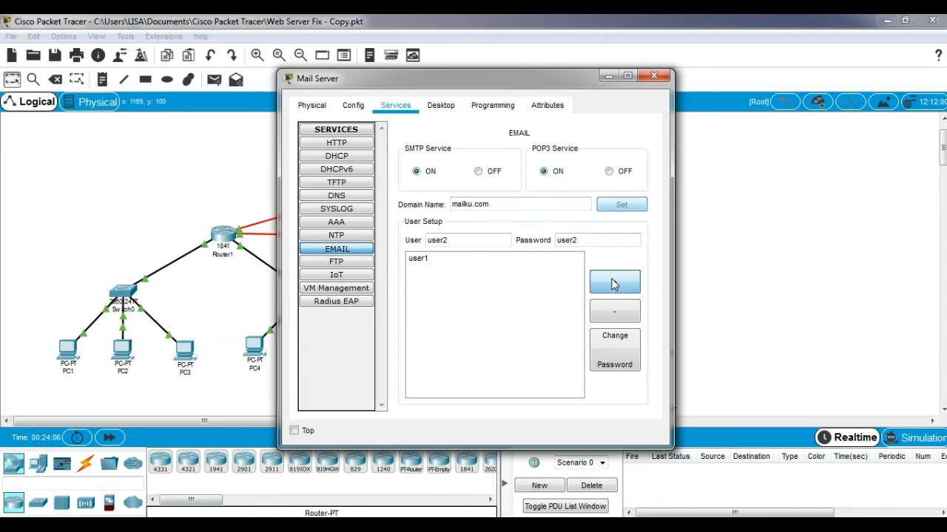
left_click(655, 76)
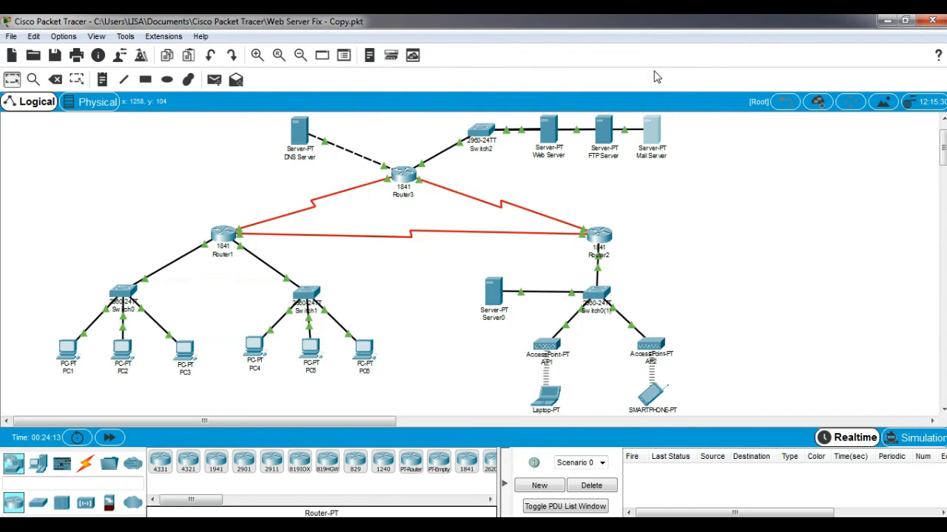
In PC1's email client, enter display name user1 and the user1 address at mailku.com
left_click(70, 346)
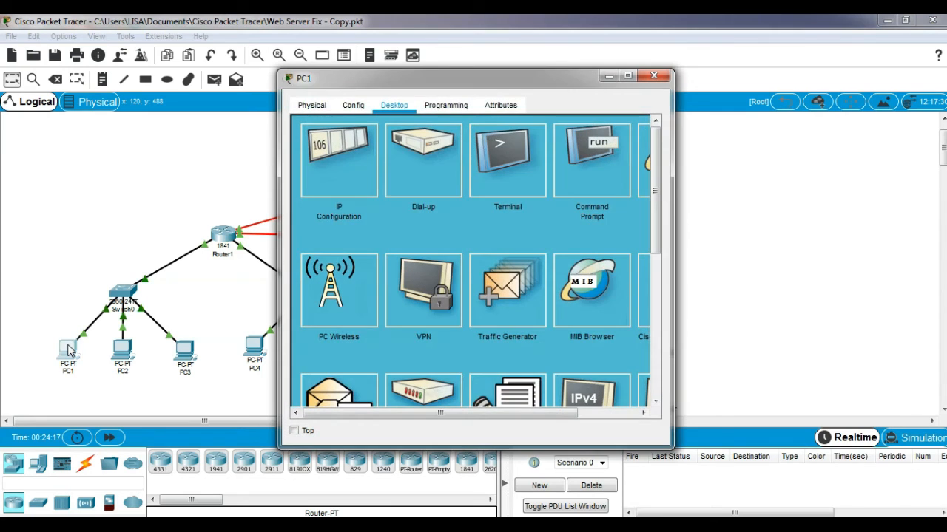
left_click_drag(653, 222, 660, 140)
left_click(317, 306)
left_click(427, 165)
type("us")
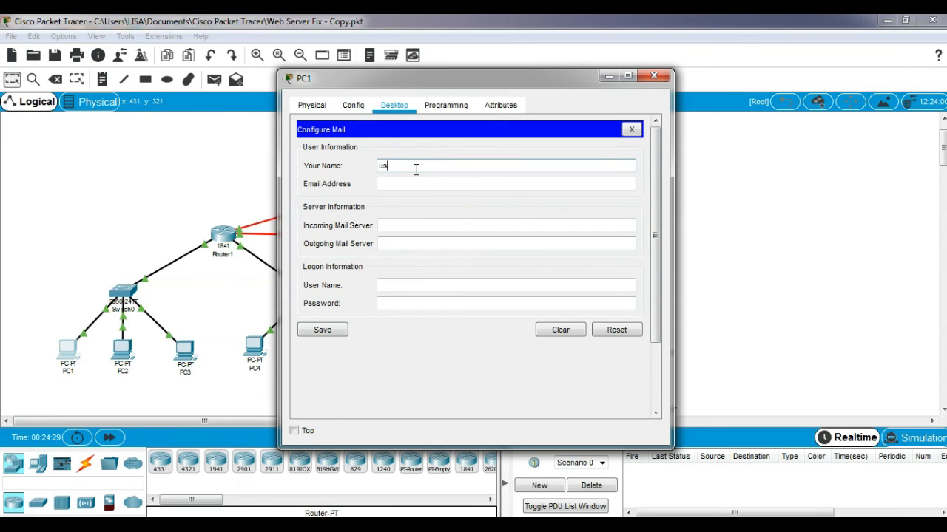
type("er1")
left_click(409, 183)
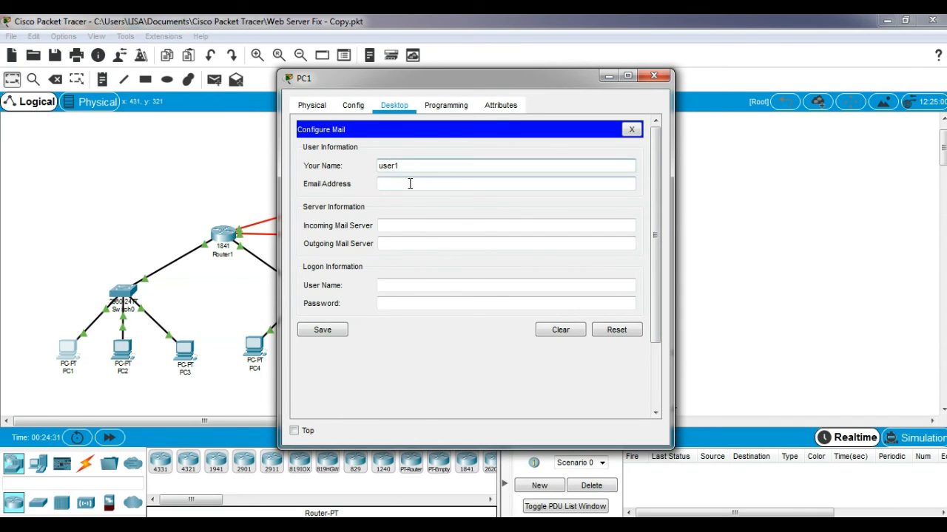
type("us")
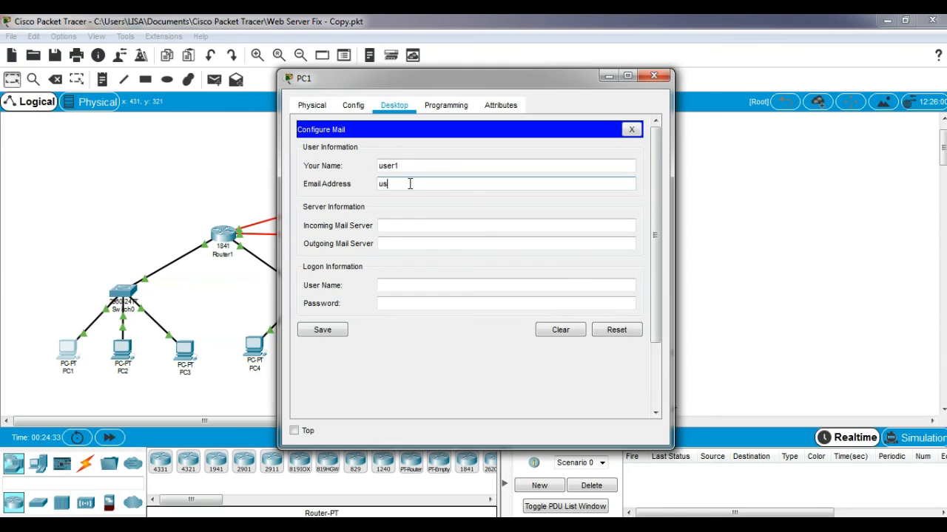
type("er1@mailku.com")
Set mailku.com as incoming and outgoing server, logon user1, and save
left_click(423, 225)
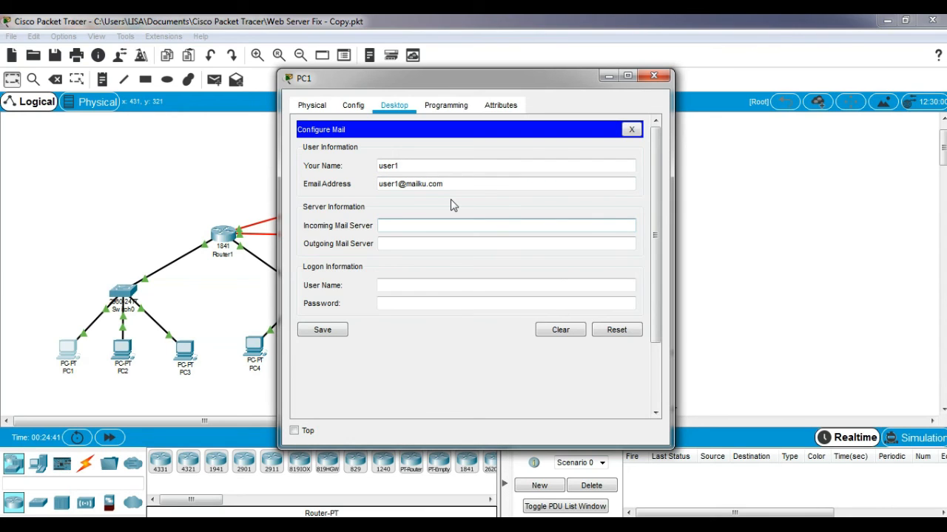
type("mailu.com")
left_click(393, 225)
type("k")
left_click(417, 246)
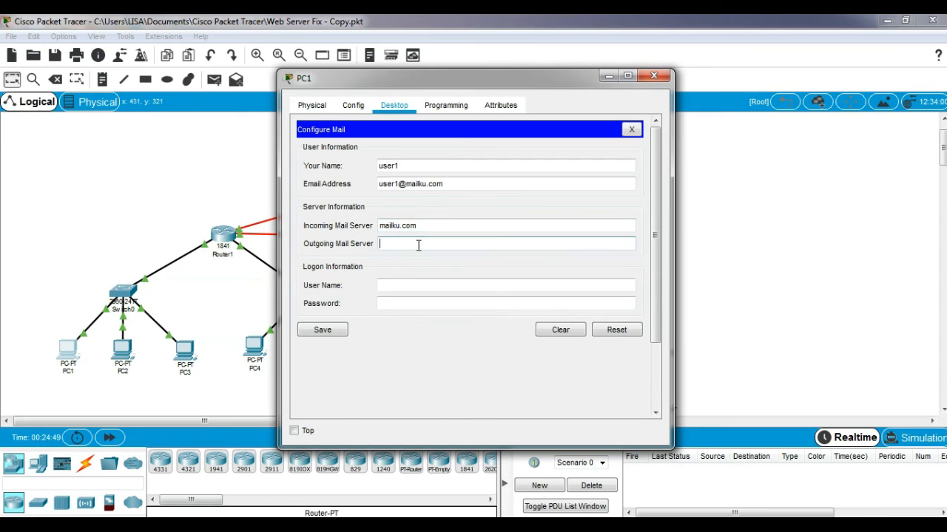
type("mailku.com")
left_click(405, 286)
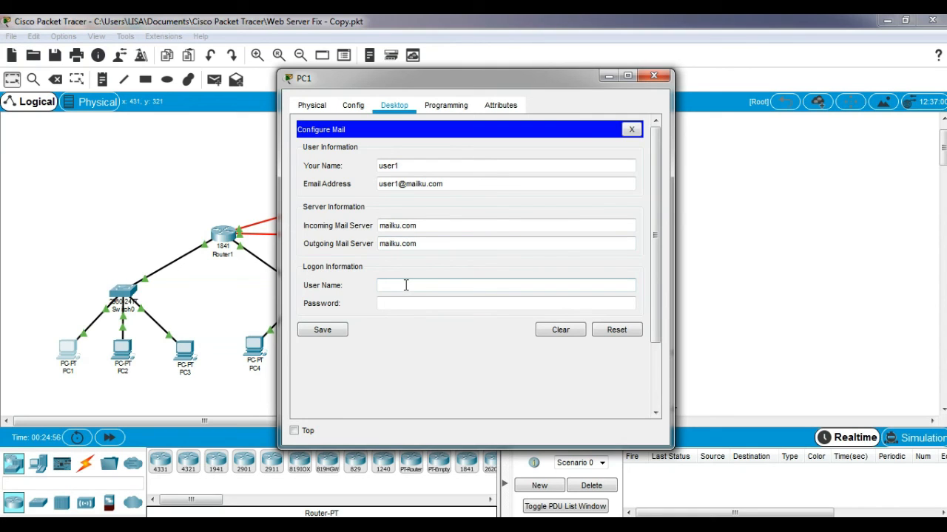
type("user1")
left_click(403, 298)
type("user1")
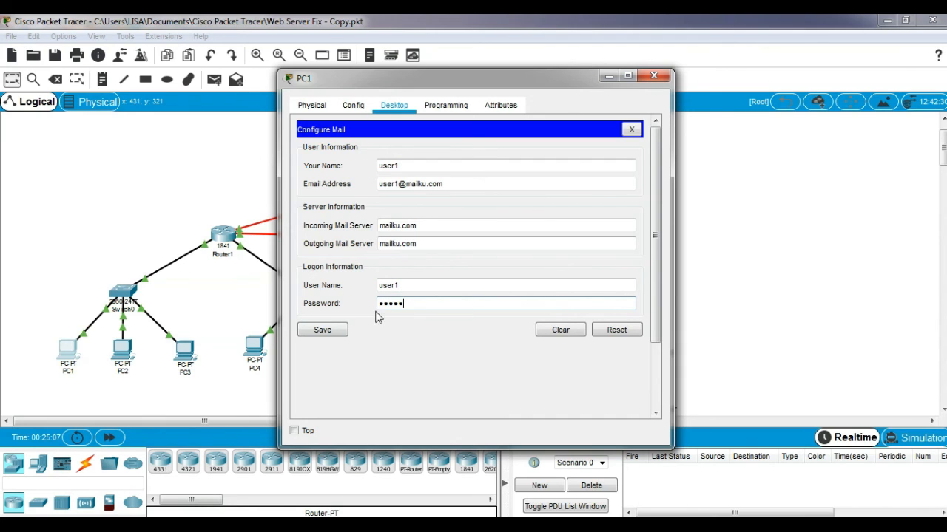
left_click(336, 331)
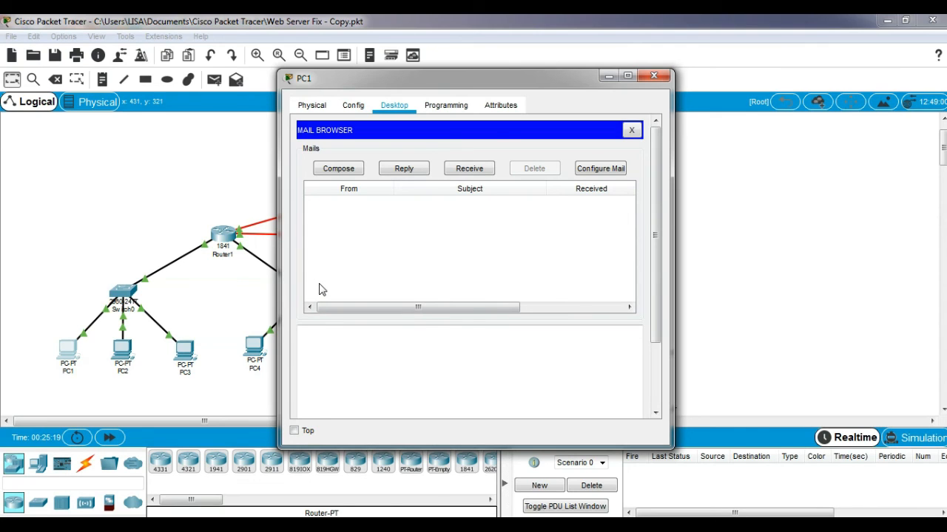
Send a mail titled 'test 1' with a short message to user2 at mailku.com
left_click(348, 171)
left_click(403, 151)
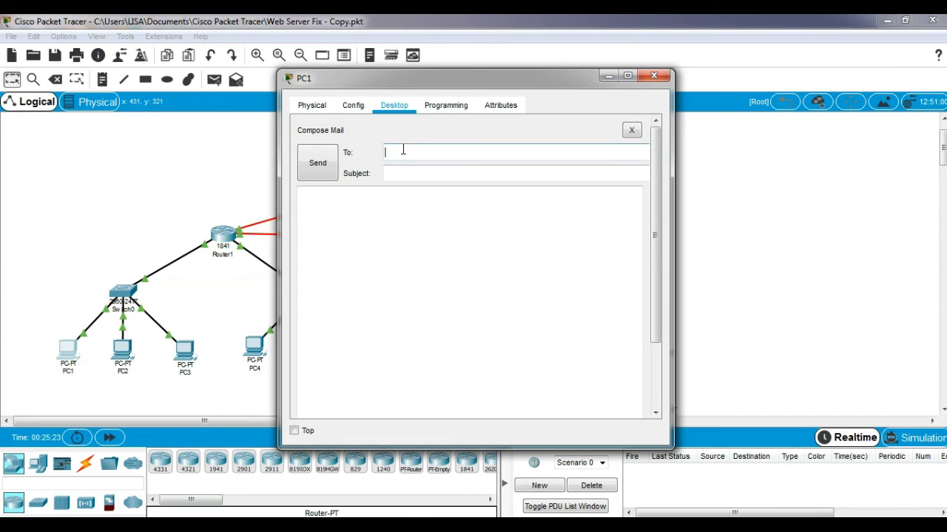
type("user2@mail.u.com")
left_click(399, 174)
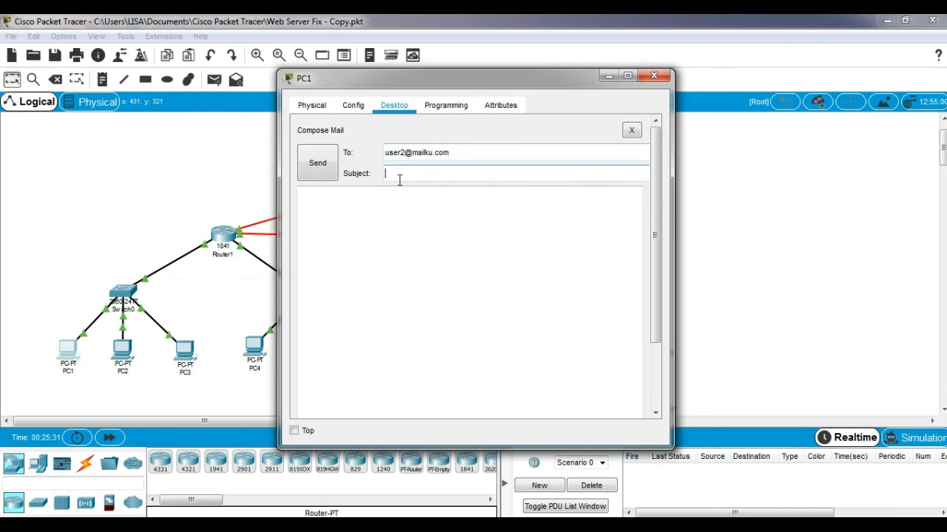
type("test 1")
left_click(355, 210)
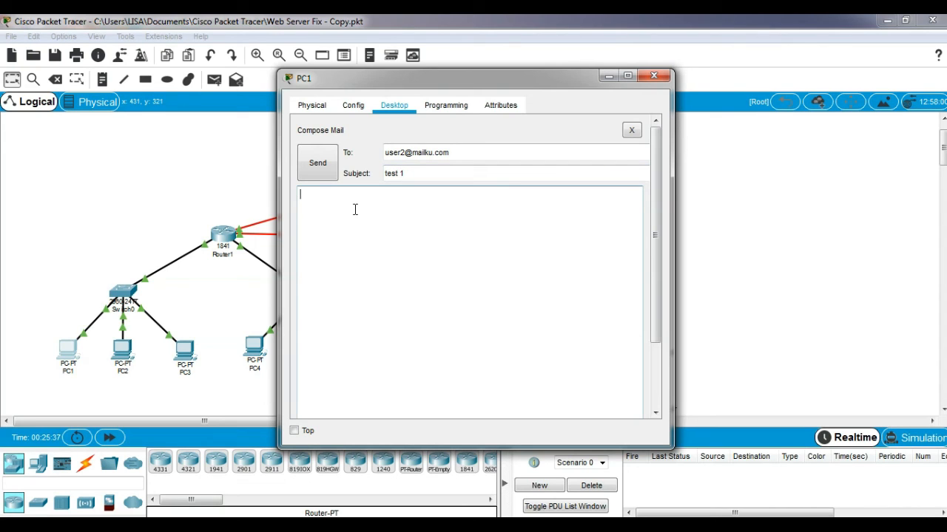
type("ini pesann da")
type("i pc 1")
left_click(320, 171)
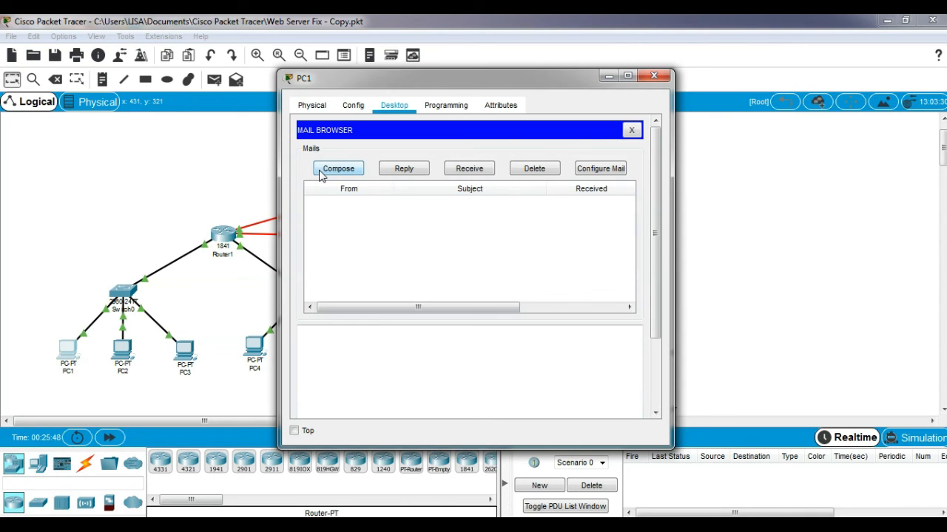
left_click_drag(655, 274, 659, 368)
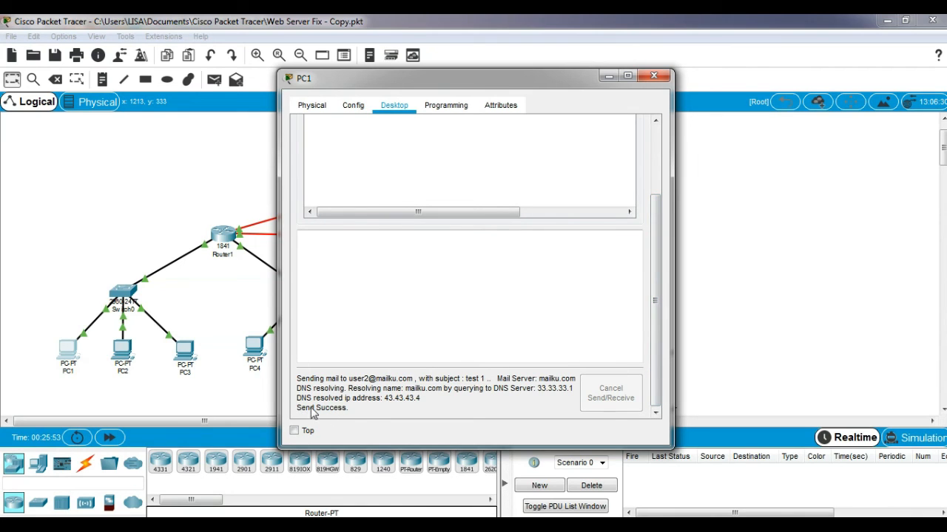
In Laptop2's email client, enter display name user2 and its mailku.com address
left_click(653, 76)
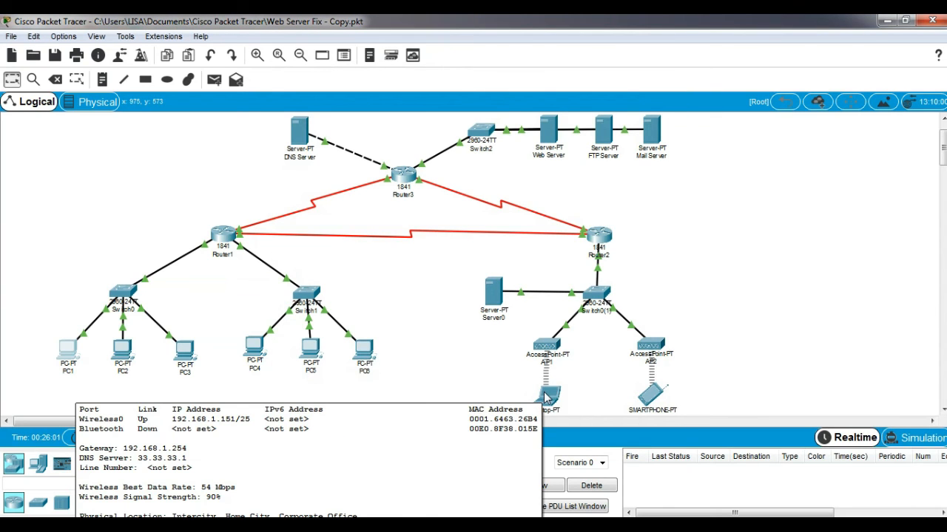
left_click(545, 398)
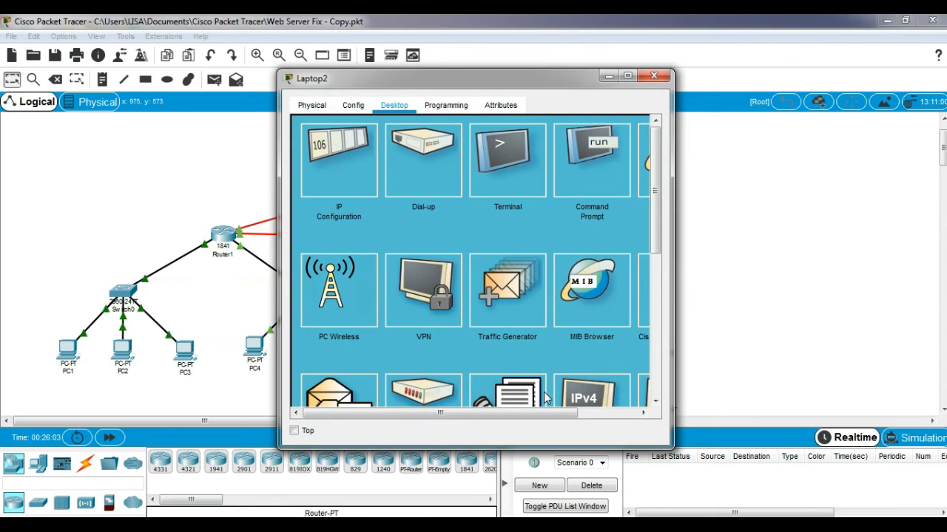
left_click_drag(653, 200, 653, 285)
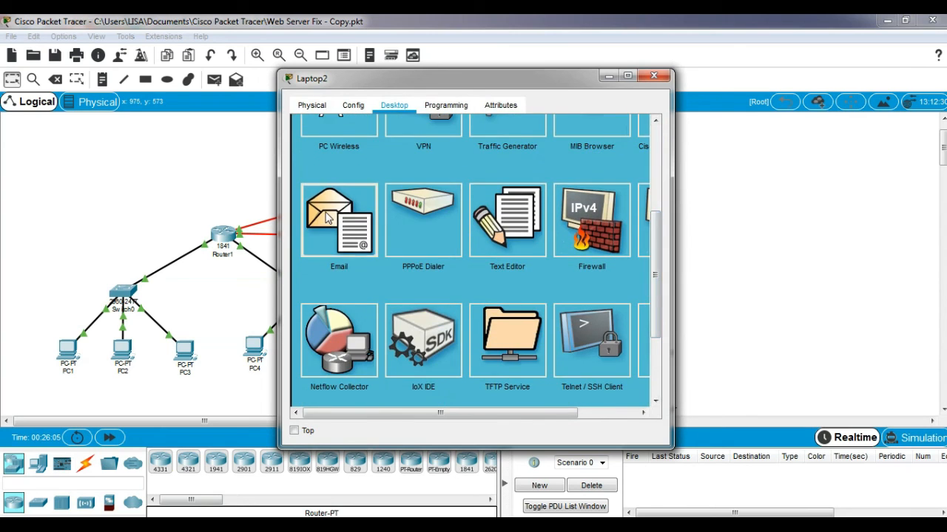
left_click(328, 217)
left_click_drag(654, 214, 664, 99)
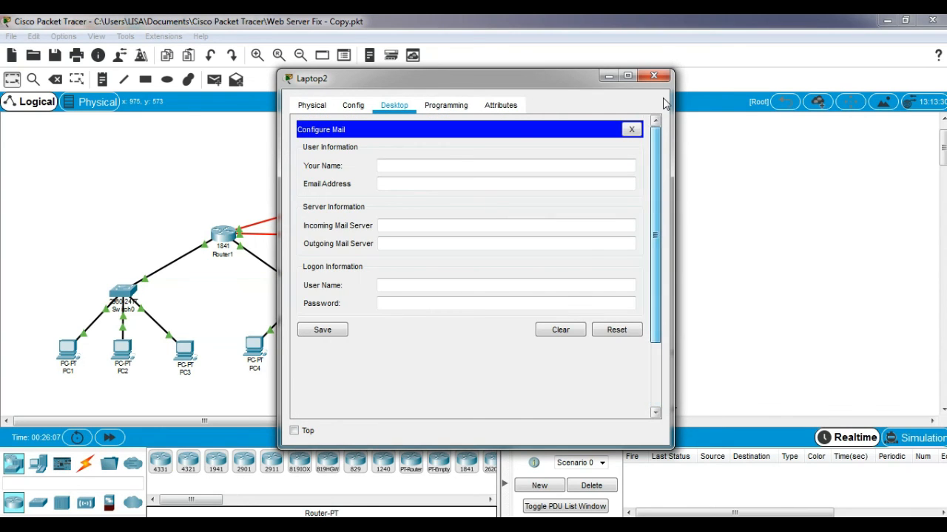
left_click(420, 164)
type("user2")
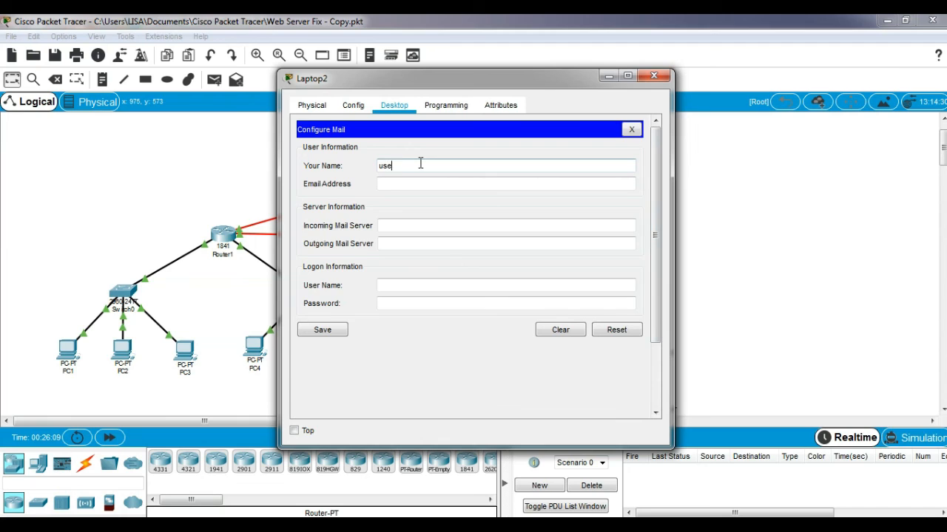
left_click(413, 182)
type("user@mailku.com")
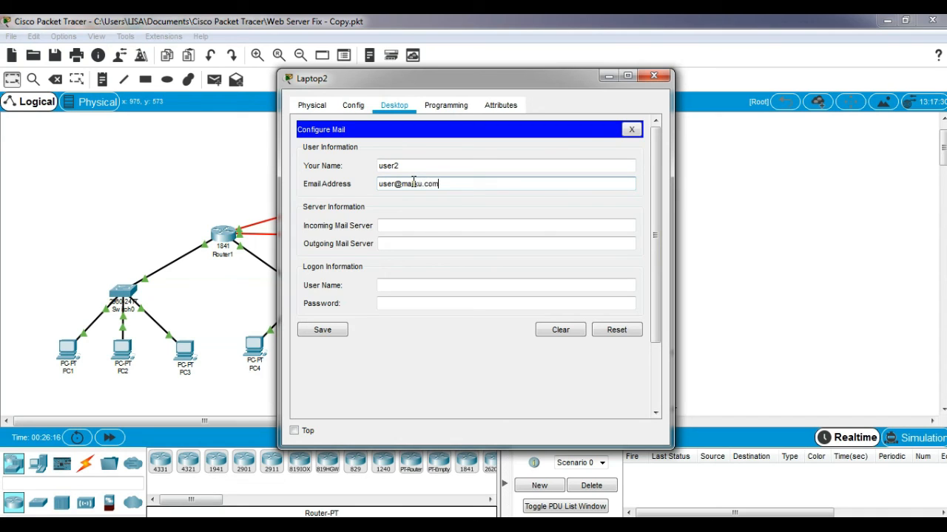
Set mailku.com as the mail servers, logon user2 with its password, and save
left_click(421, 227)
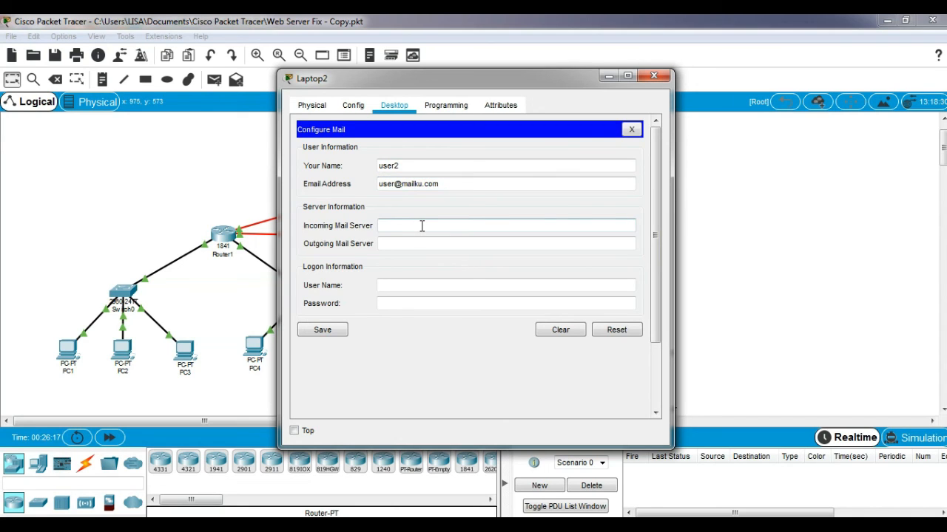
type("mailku.com")
left_click(410, 243)
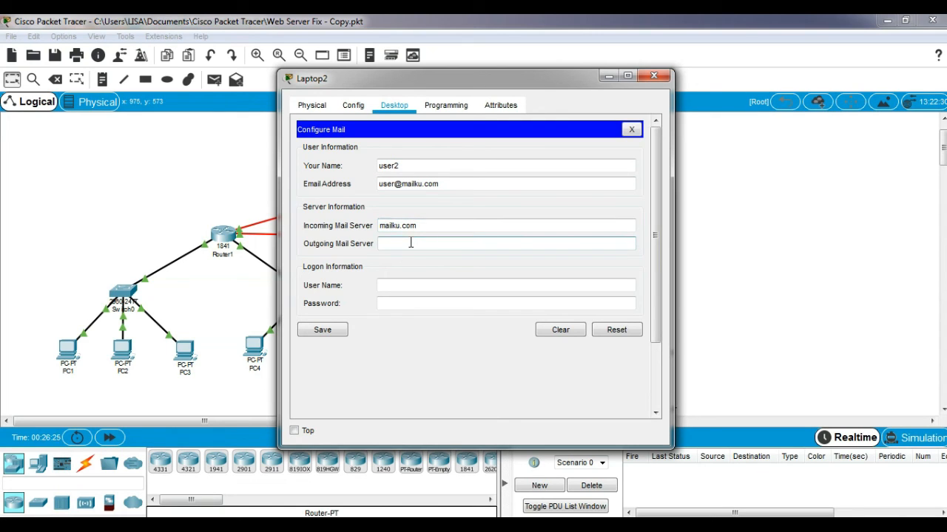
type("mailku.com")
left_click(409, 285)
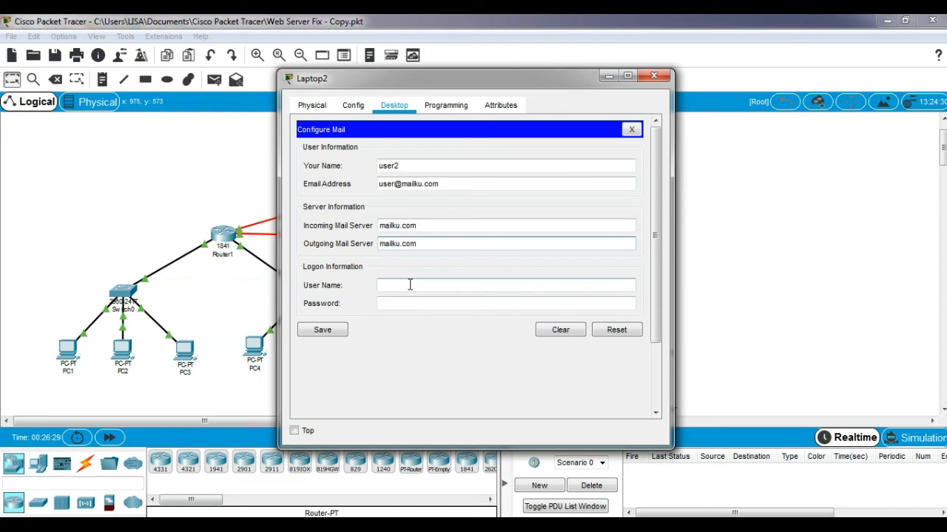
type("user")
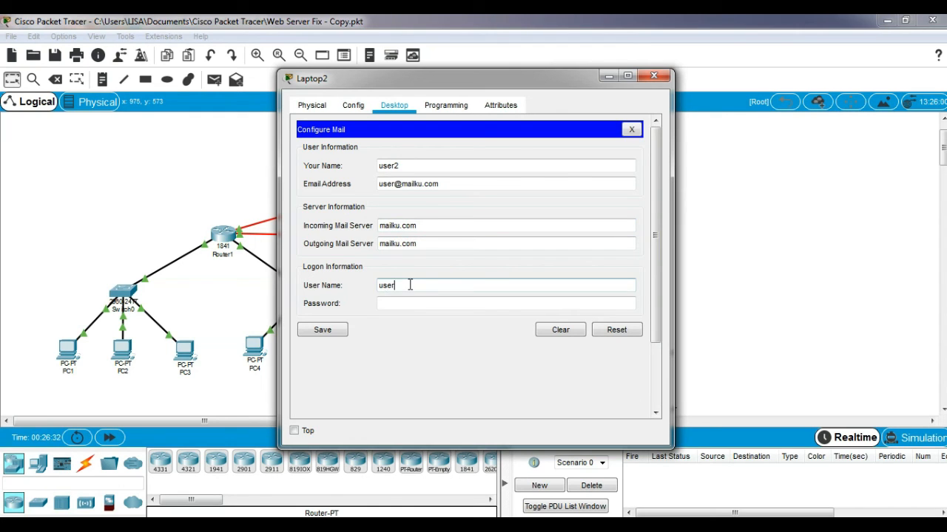
type("2")
left_click(406, 299)
type("cisco")
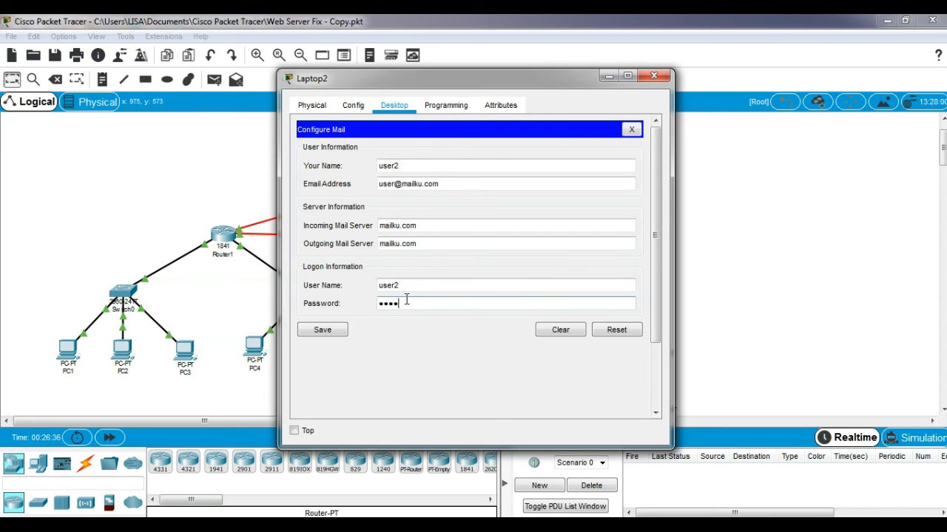
left_click(322, 331)
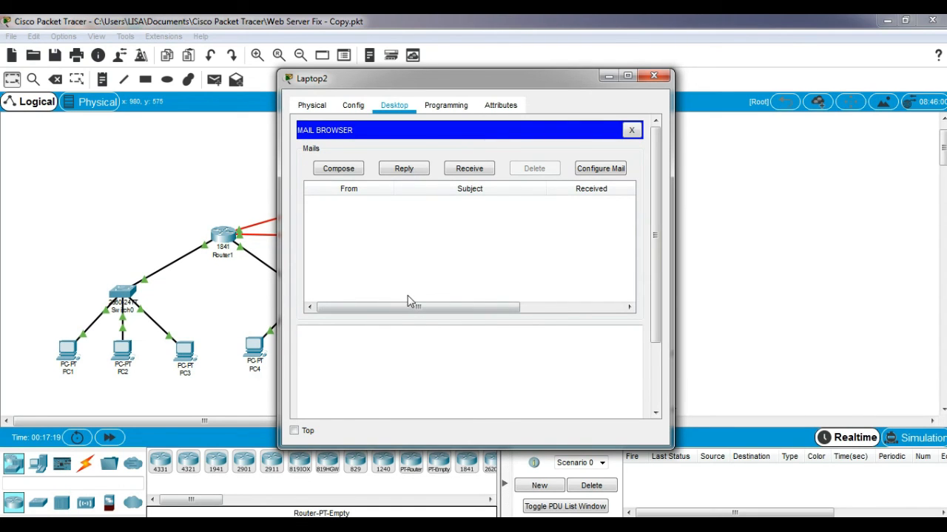
Receive mail on Laptop2 and open the 'test 1' message from user1
left_click(467, 172)
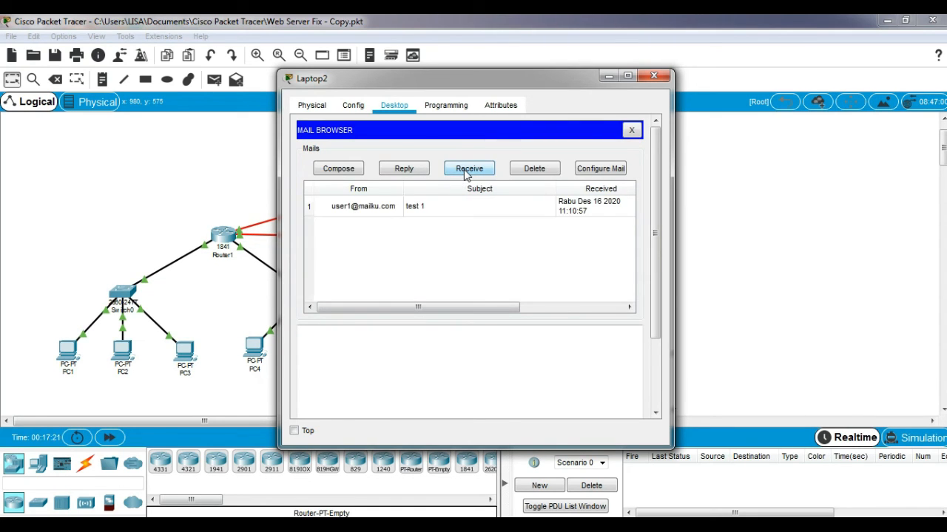
double_click(433, 210)
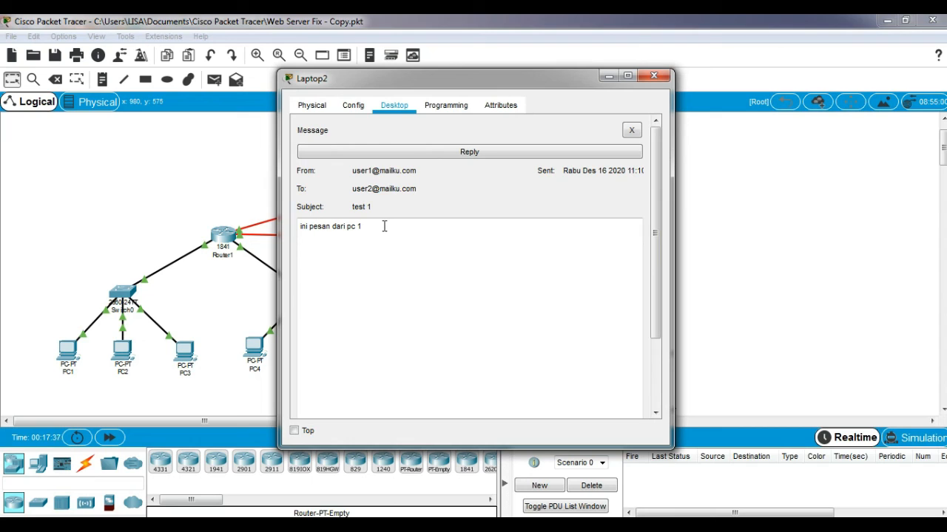
left_click_drag(370, 226, 294, 232)
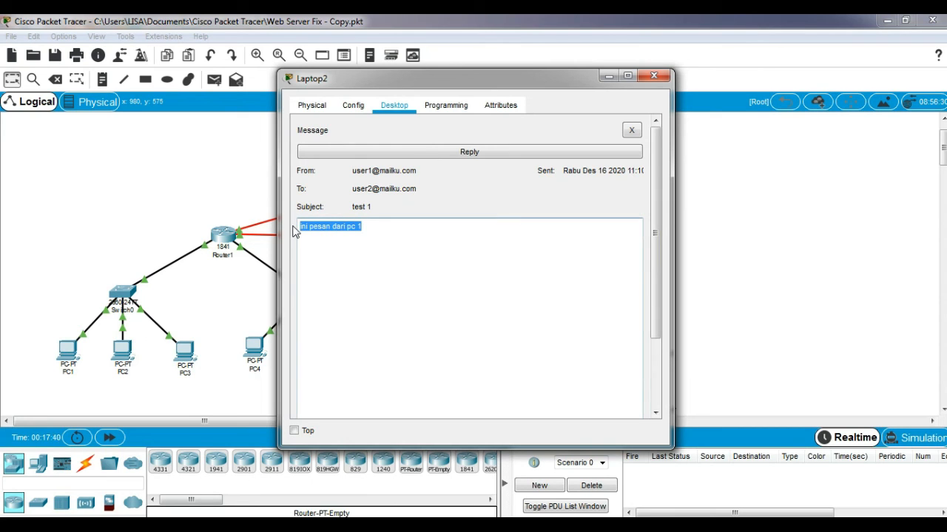
left_click(507, 208)
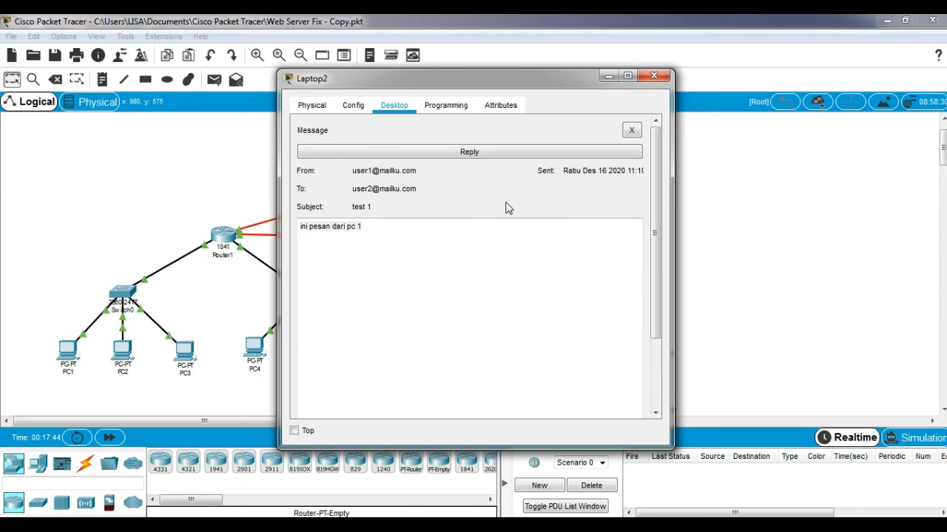
Reply 'Terima kasih email sudah diterima' to test 1 and close Laptop2's window
left_click(447, 150)
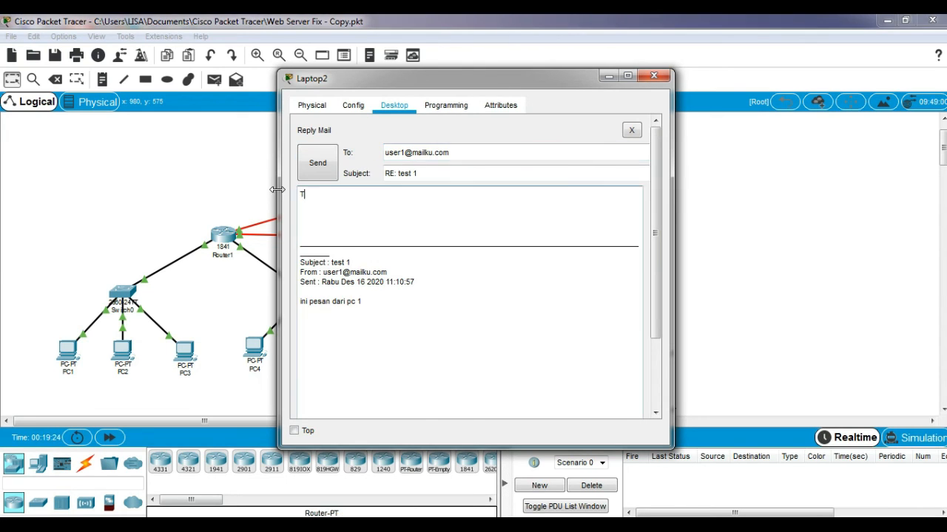
type("erima kasi")
type("h email sudah diter")
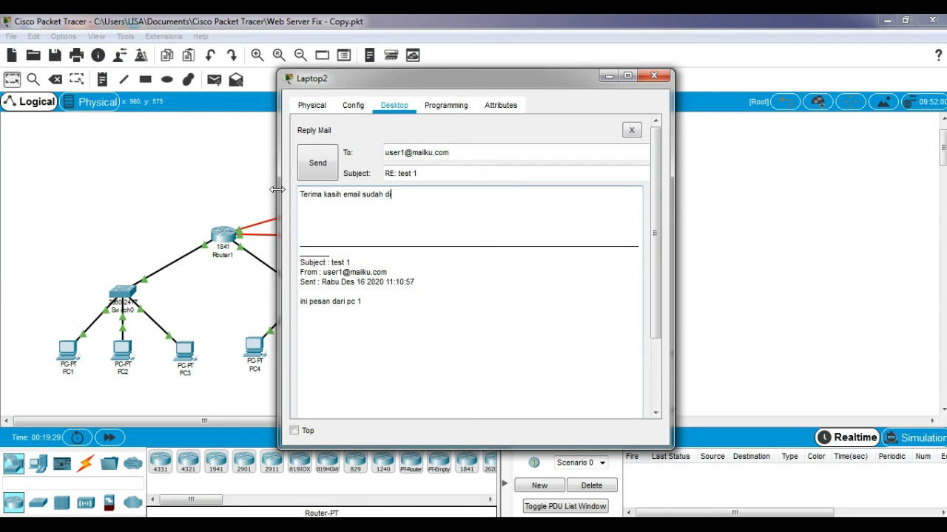
type("ima")
left_click(329, 169)
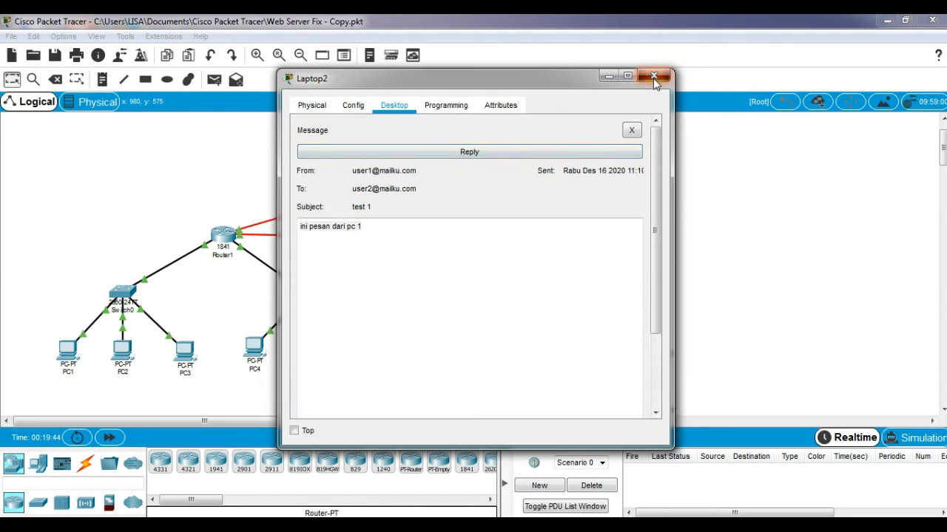
left_click(653, 76)
Receive mail on PC1, read the 'RE: test 1' reply, and close PC1's window
left_click(68, 348)
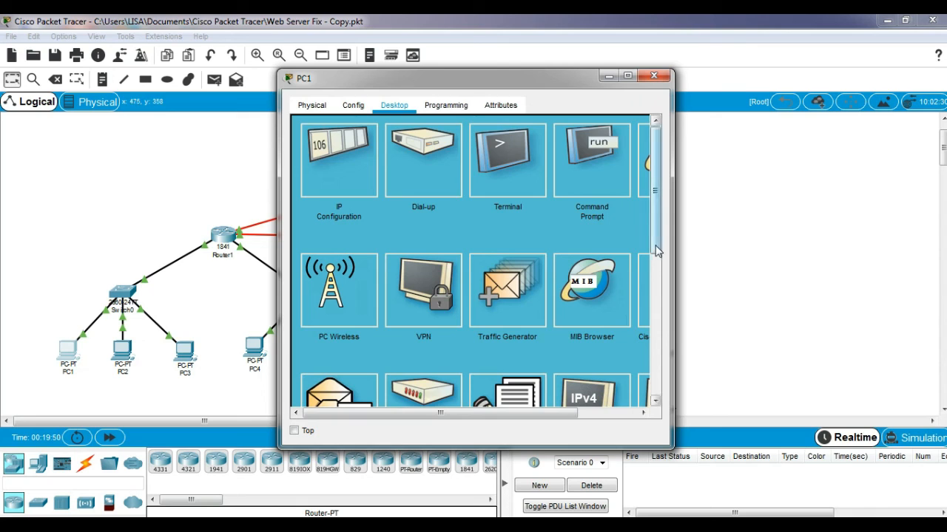
scroll(654, 278, "down", 1)
left_click(335, 344)
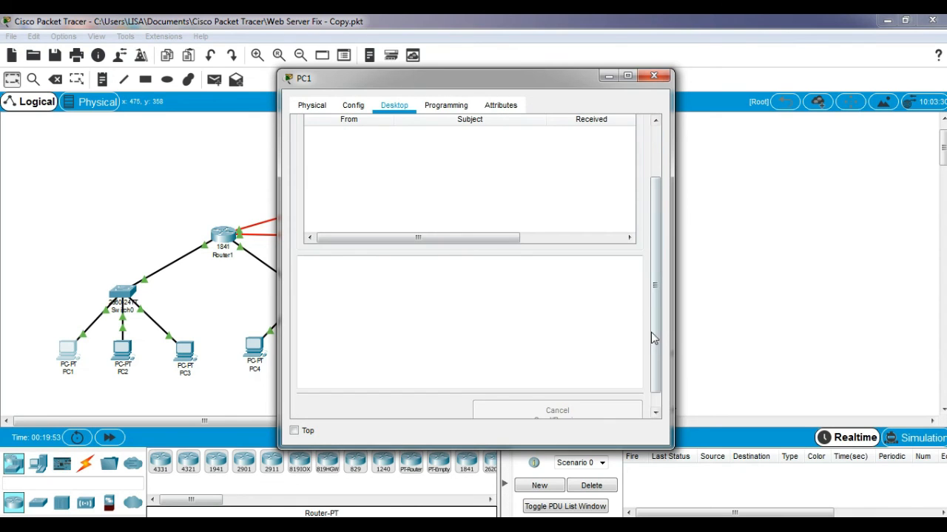
scroll(654, 338, "up", 1)
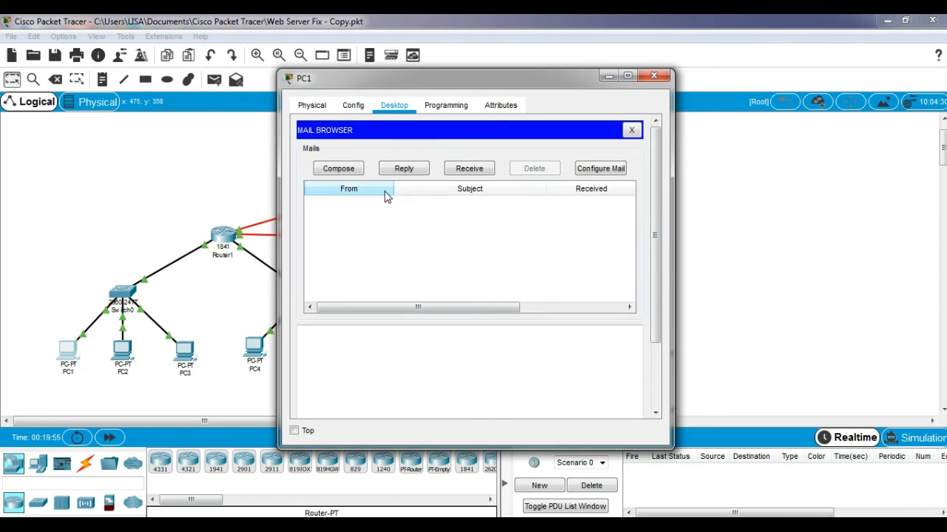
left_click(456, 176)
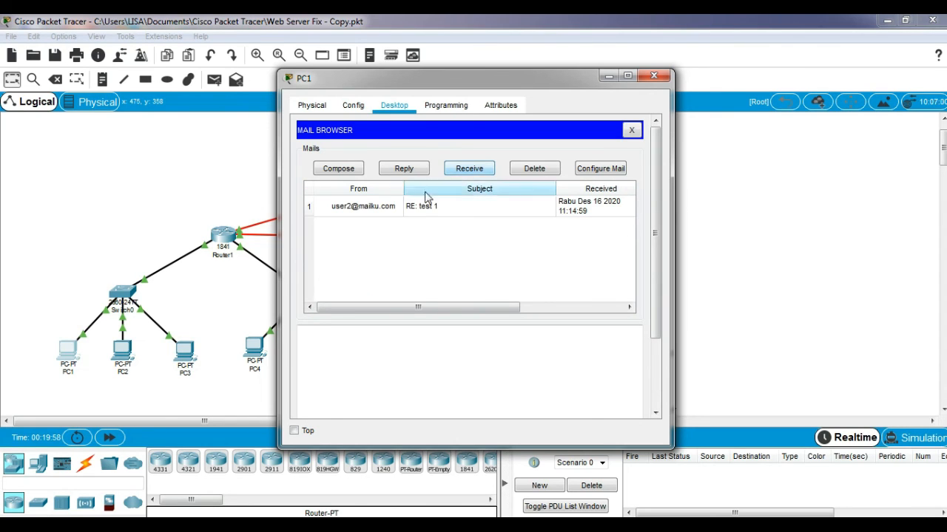
double_click(384, 205)
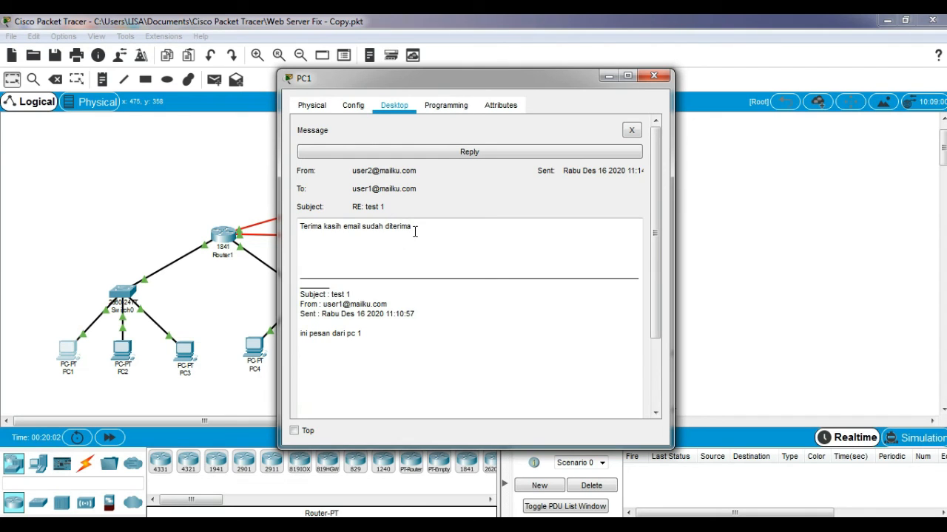
left_click_drag(415, 228, 301, 223)
left_click(330, 247)
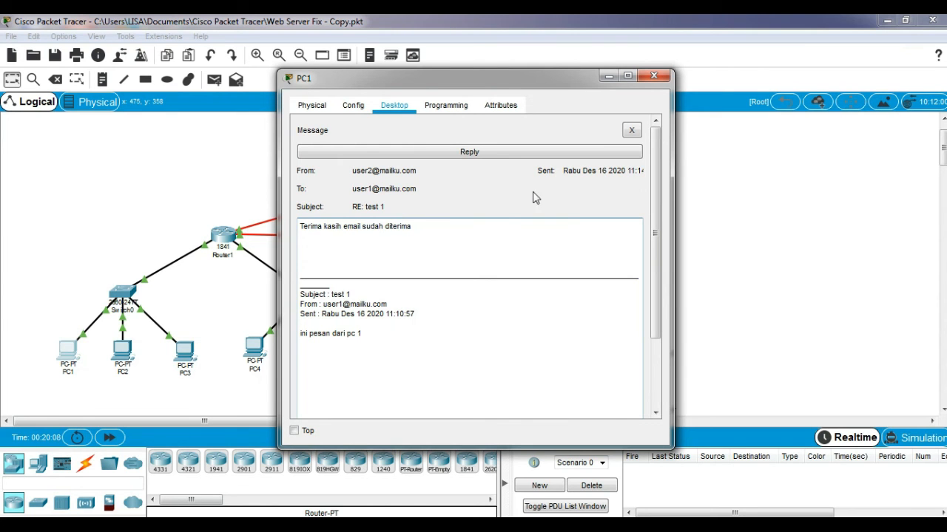
left_click(652, 77)
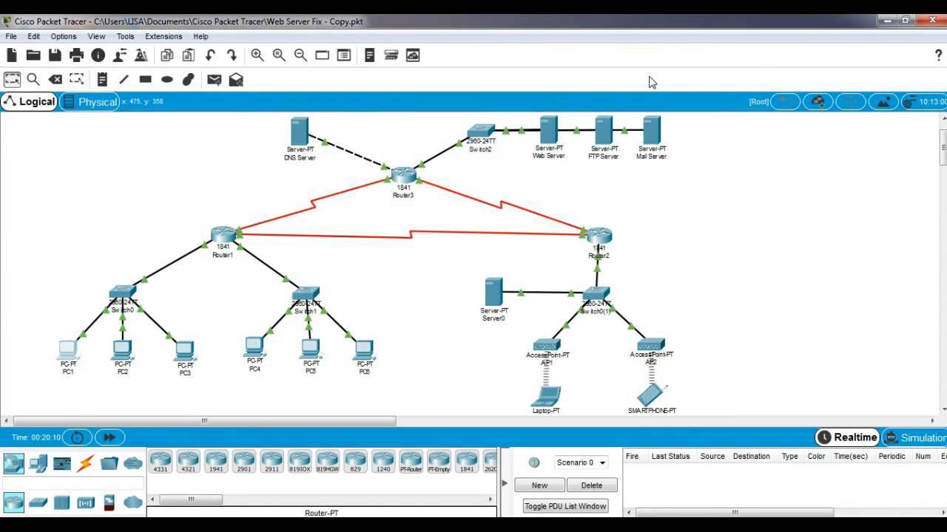